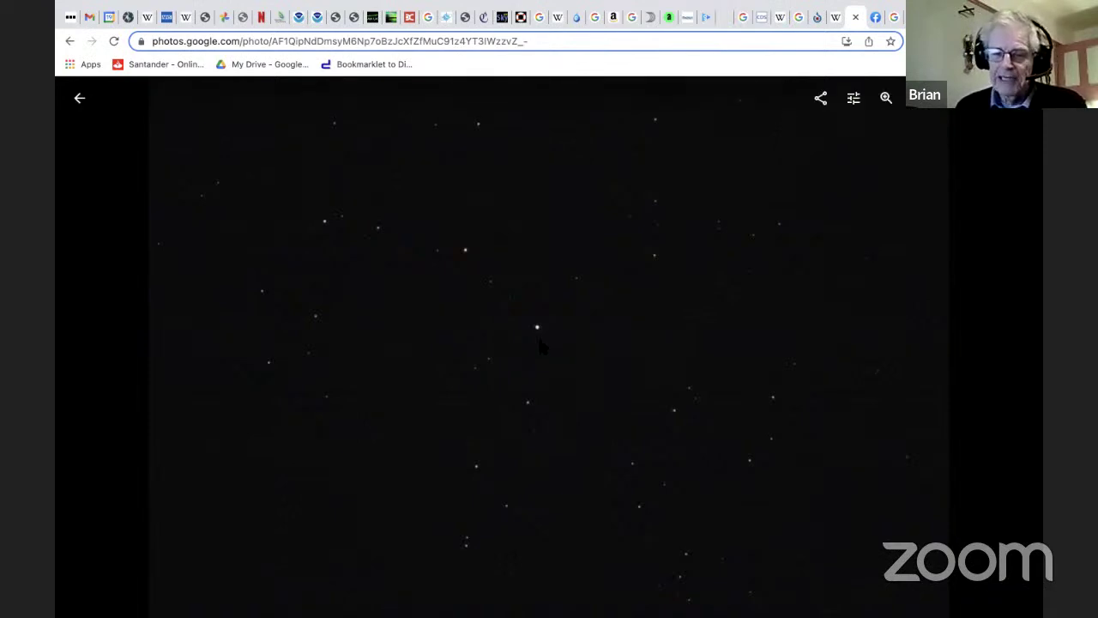
# Zoom in on the bright central star in the star-field photo, then return to the full view.
pyautogui.click(888, 98)
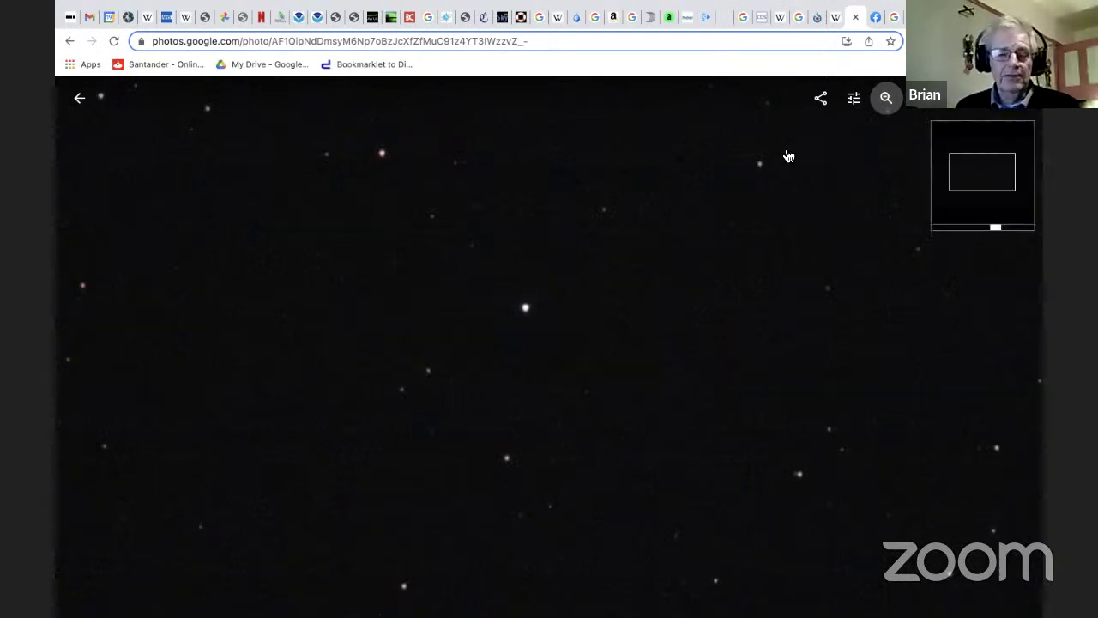
pyautogui.click(886, 102)
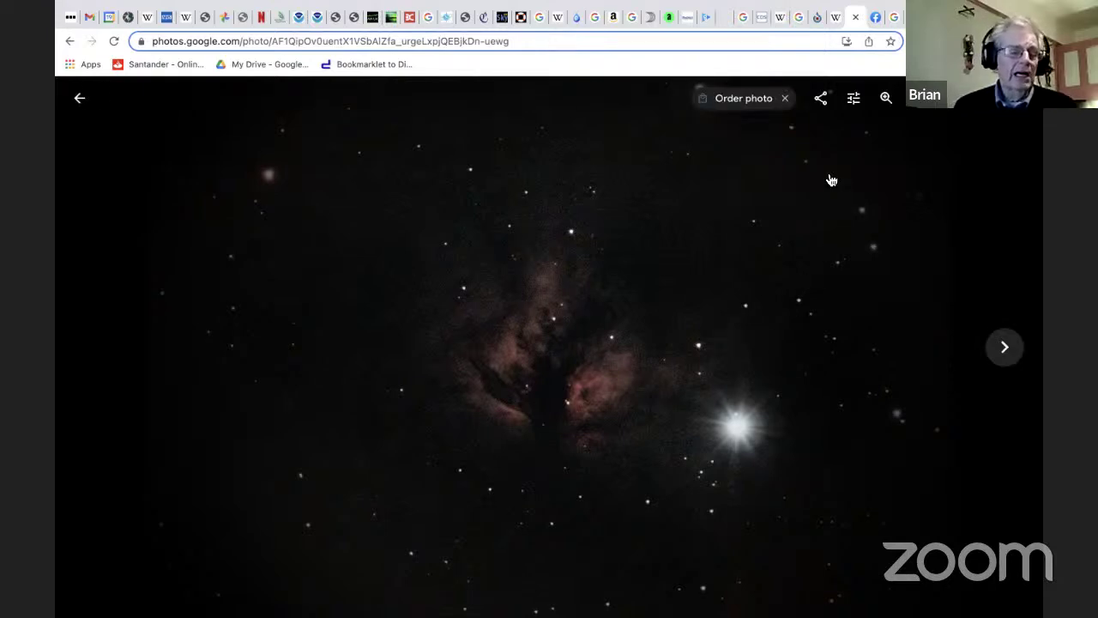
# Slightly lower the Exposure in the red nebula photo's detailed light adjustments and finish editing.
pyautogui.click(853, 101)
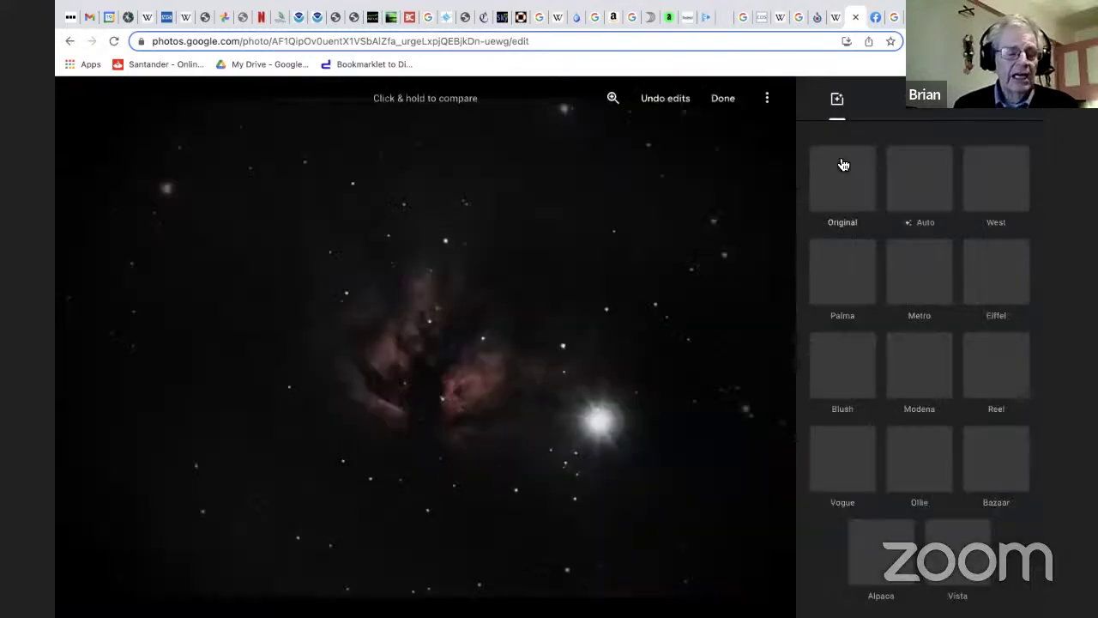
pyautogui.click(920, 114)
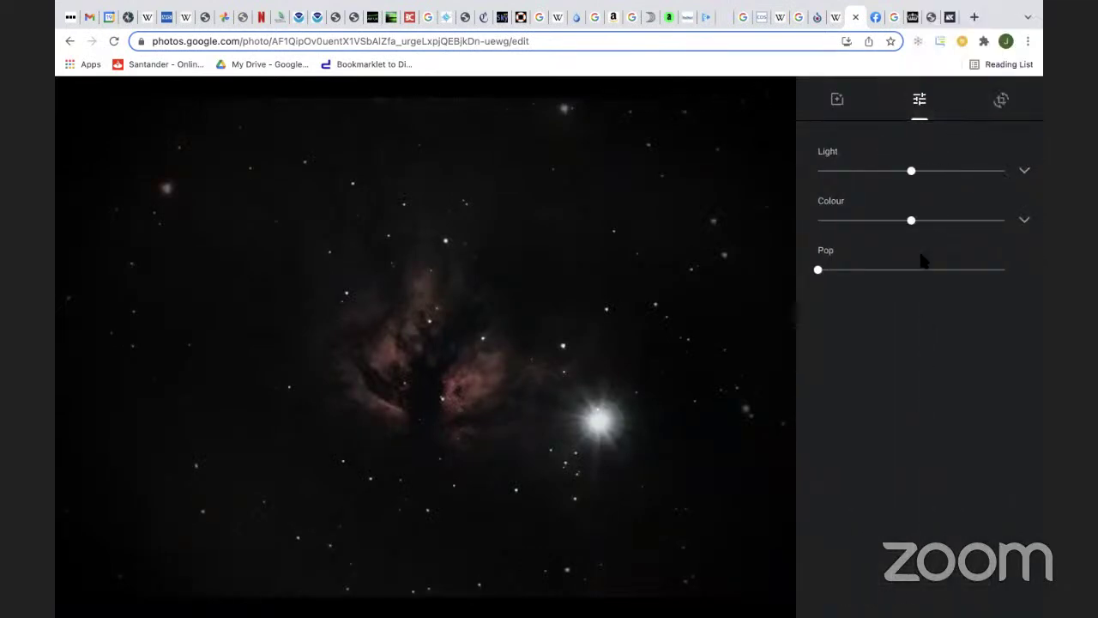
pyautogui.click(1024, 170)
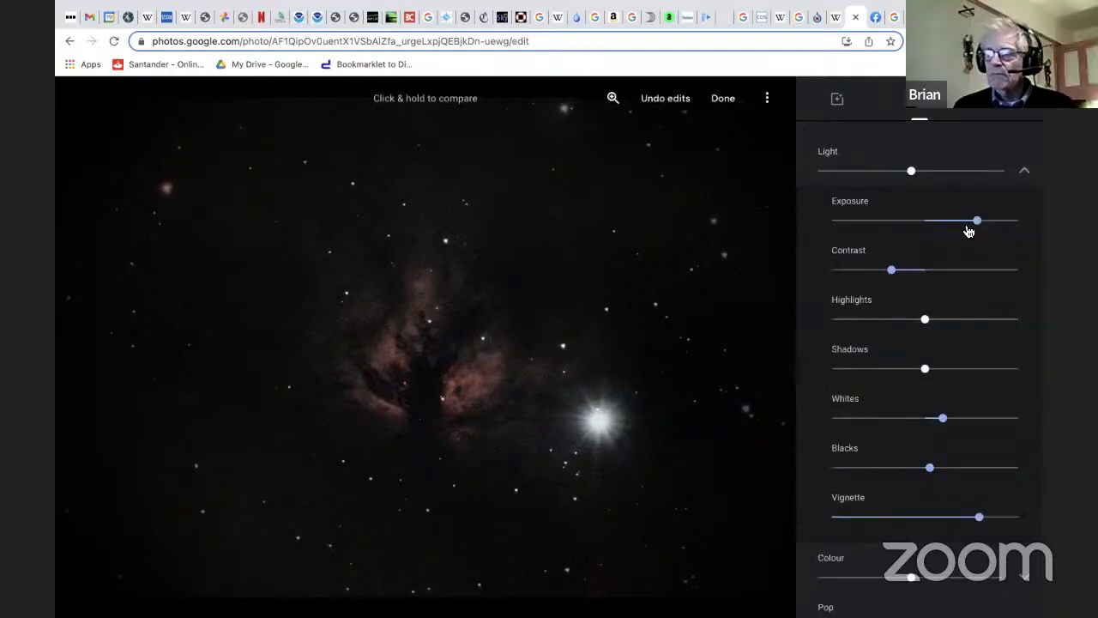
pyautogui.moveTo(984, 225)
pyautogui.mouseDown()
pyautogui.moveTo(1027, 226)
pyautogui.moveTo(972, 228)
pyautogui.mouseUp()
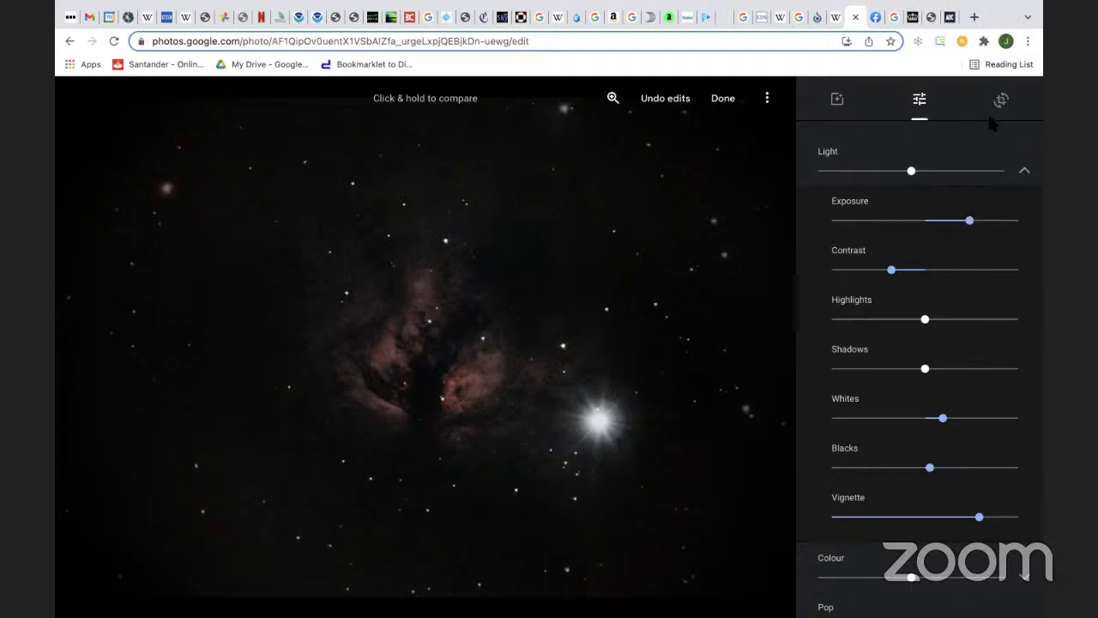
pyautogui.click(725, 99)
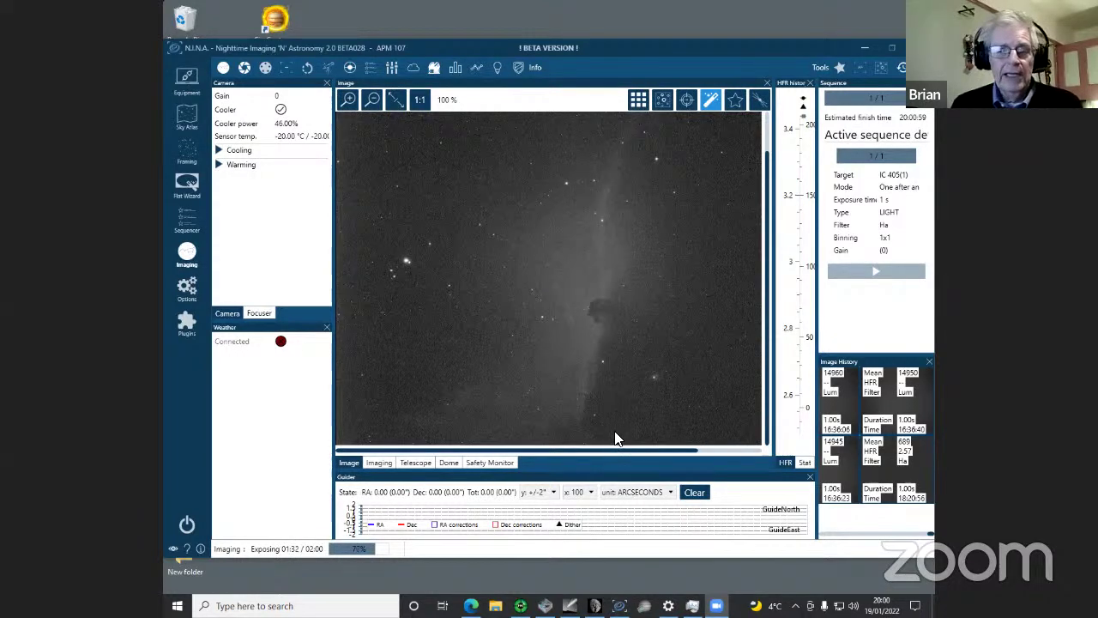
# Switch to N.I.N.A. and inspect the nebula frames at 100 %, comparing the bright nebula with image stretching off and on.
pyautogui.moveTo(615, 448); pyautogui.dragTo(644, 450)
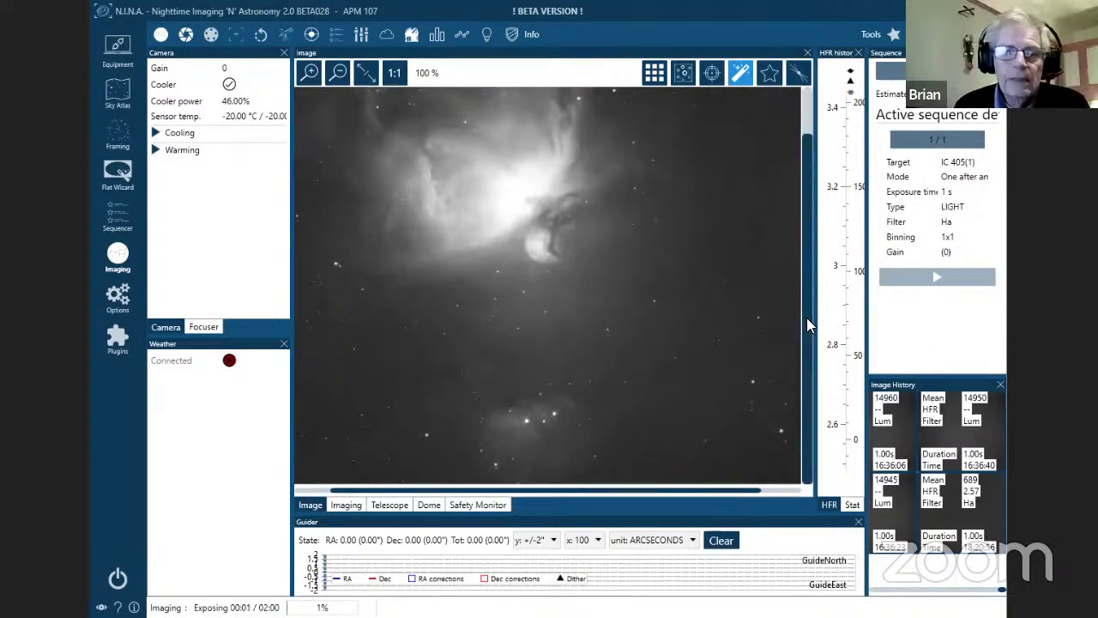
pyautogui.moveTo(807, 317); pyautogui.dragTo(807, 257)
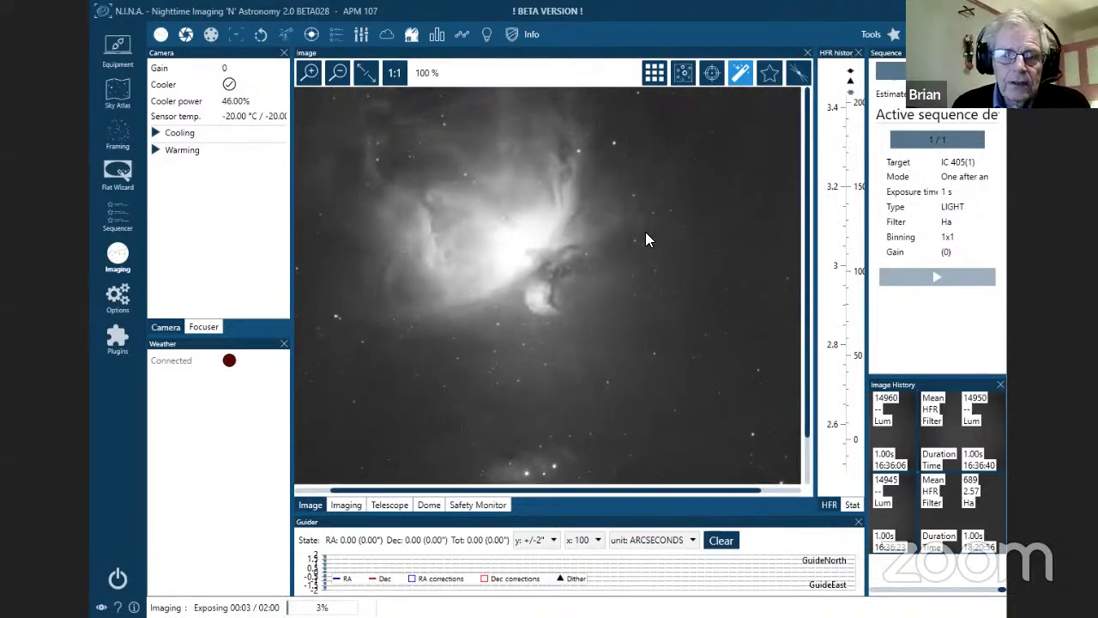
pyautogui.click(741, 74)
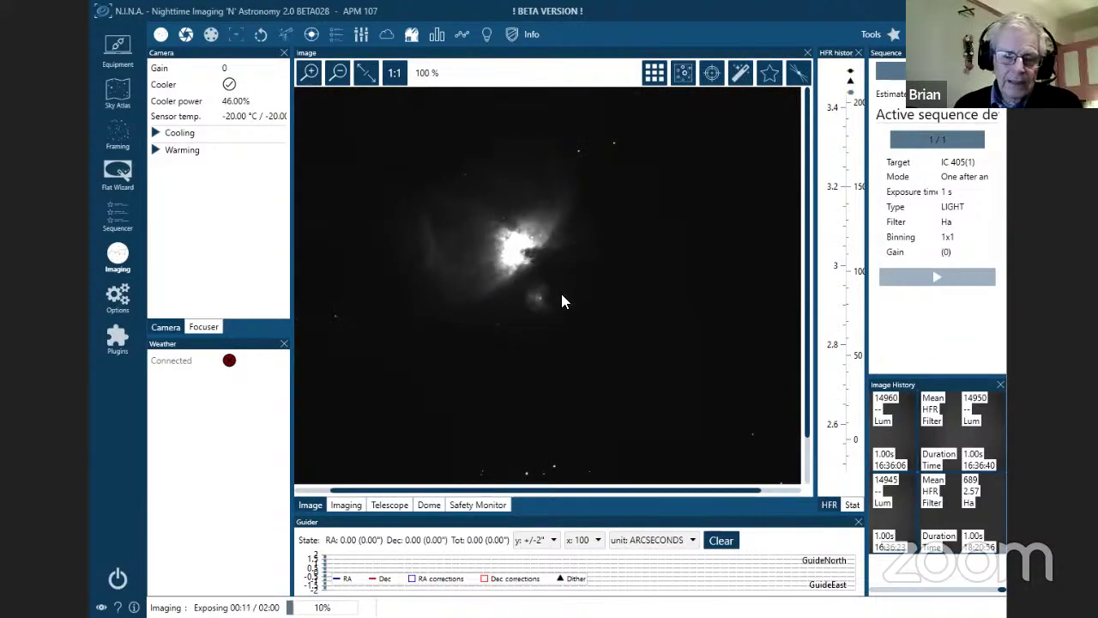
pyautogui.click(739, 74)
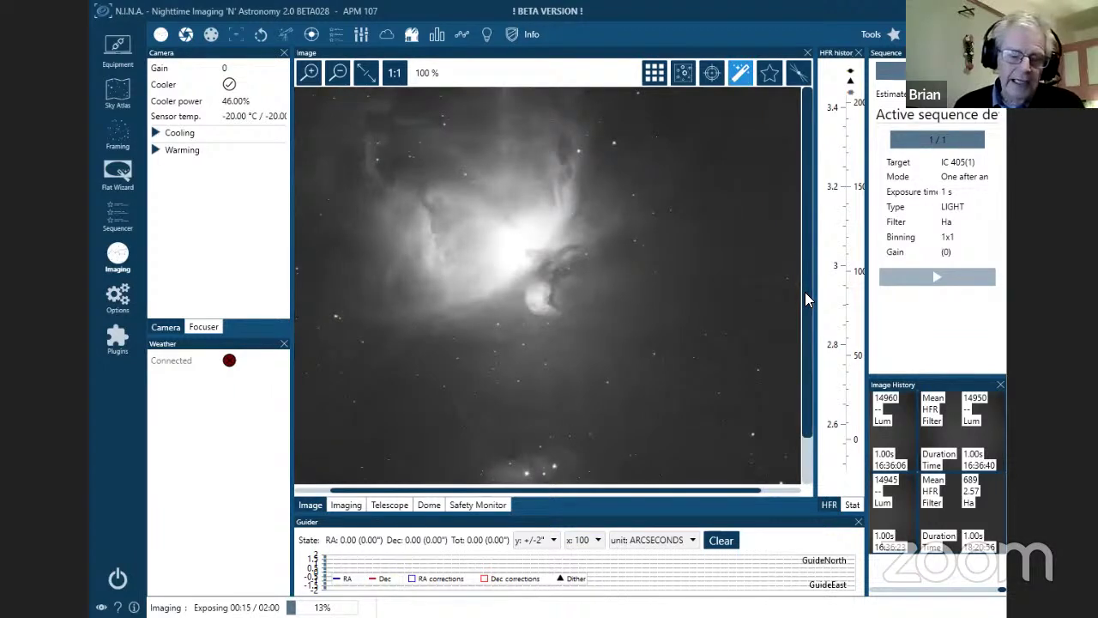
pyautogui.moveTo(807, 300); pyautogui.dragTo(794, 408)
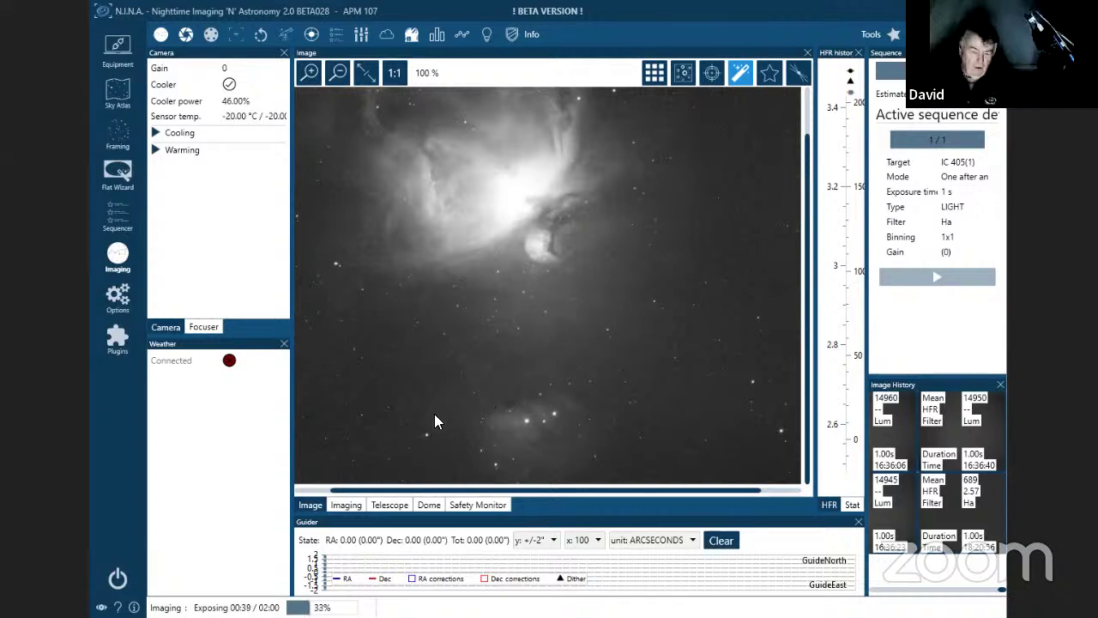
# Set the exposure time to 30 s and the binning to 2x2, and restart the looping exposure with these settings.
pyautogui.click(353, 501)
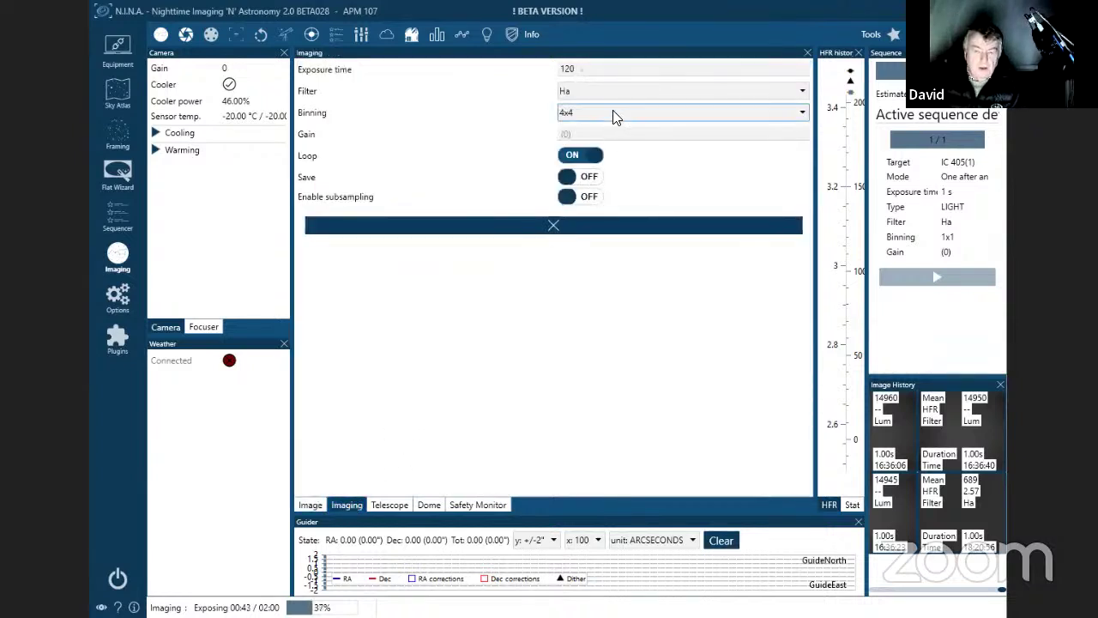
pyautogui.doubleClick(579, 70)
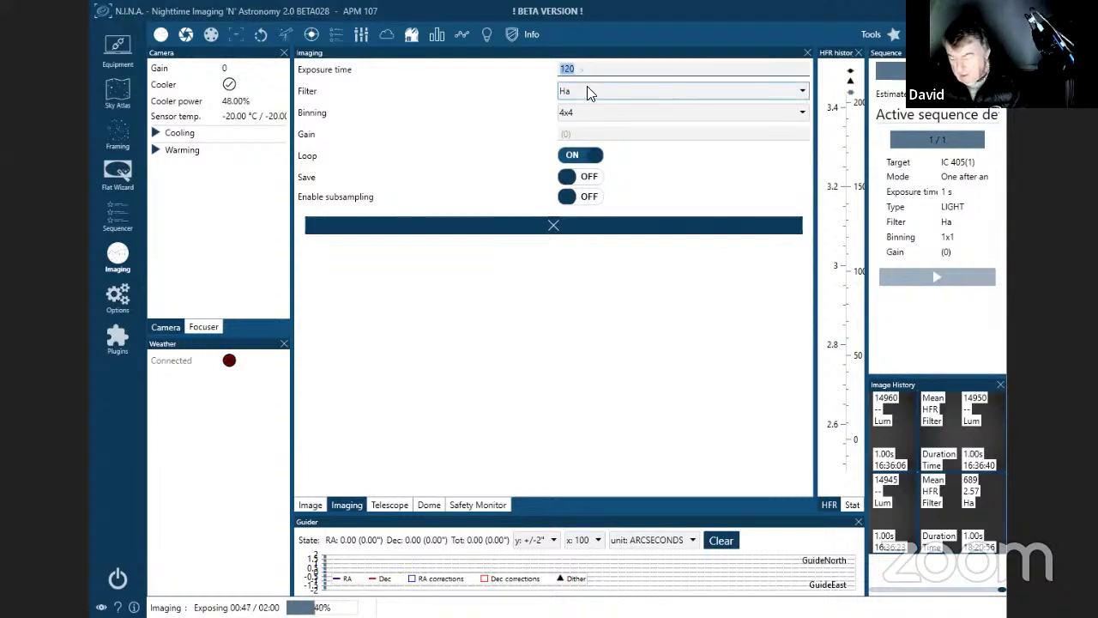
pyautogui.write('30')
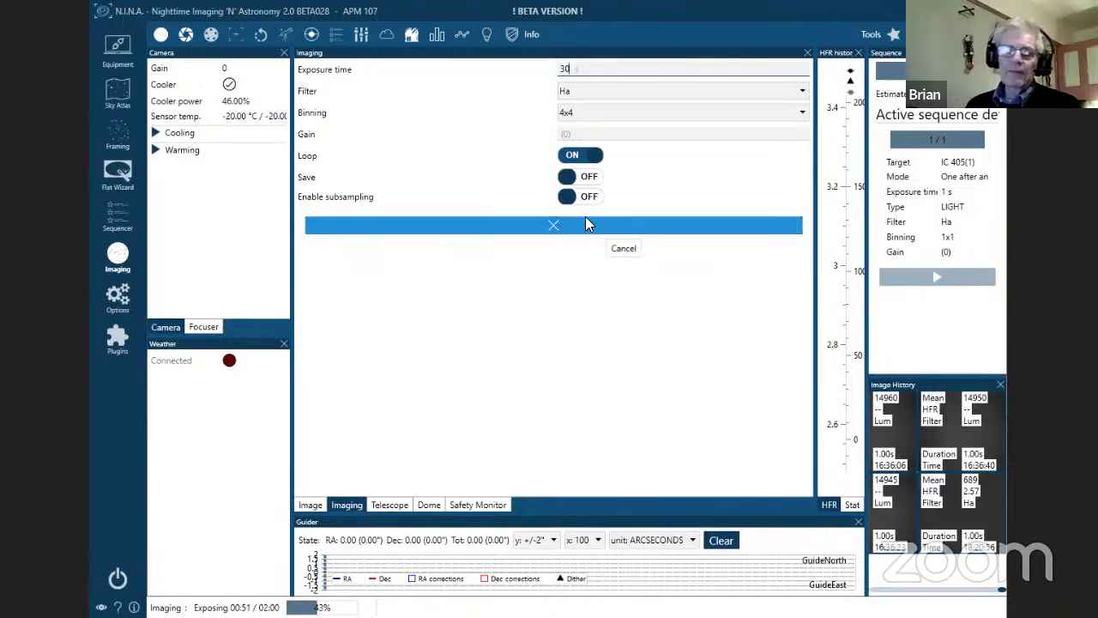
pyautogui.click(799, 113)
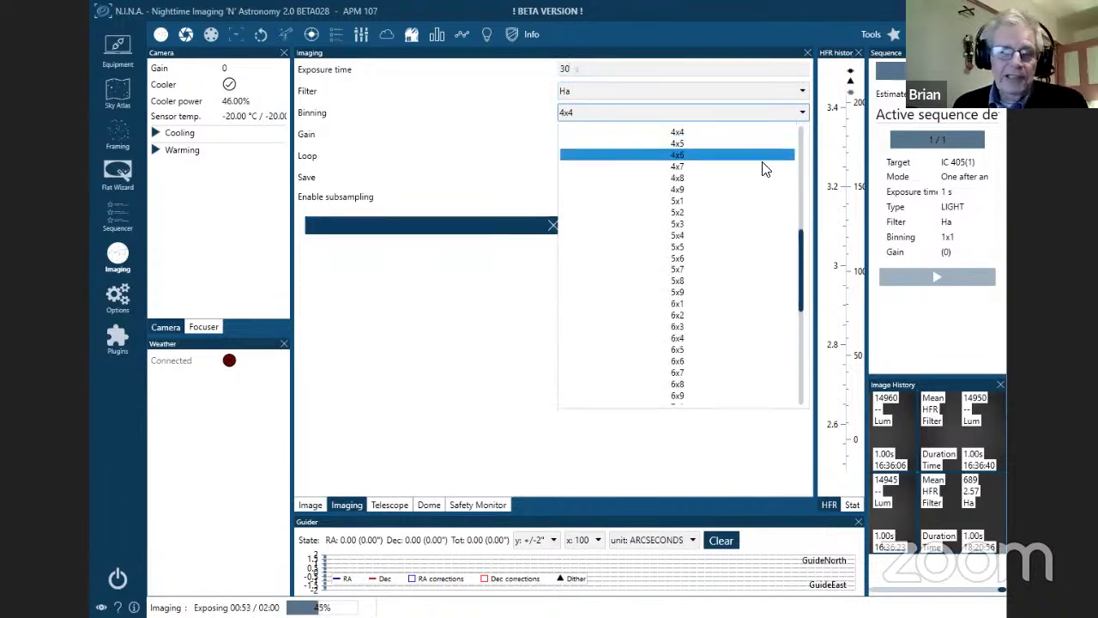
pyautogui.moveTo(799, 269); pyautogui.dragTo(806, 182)
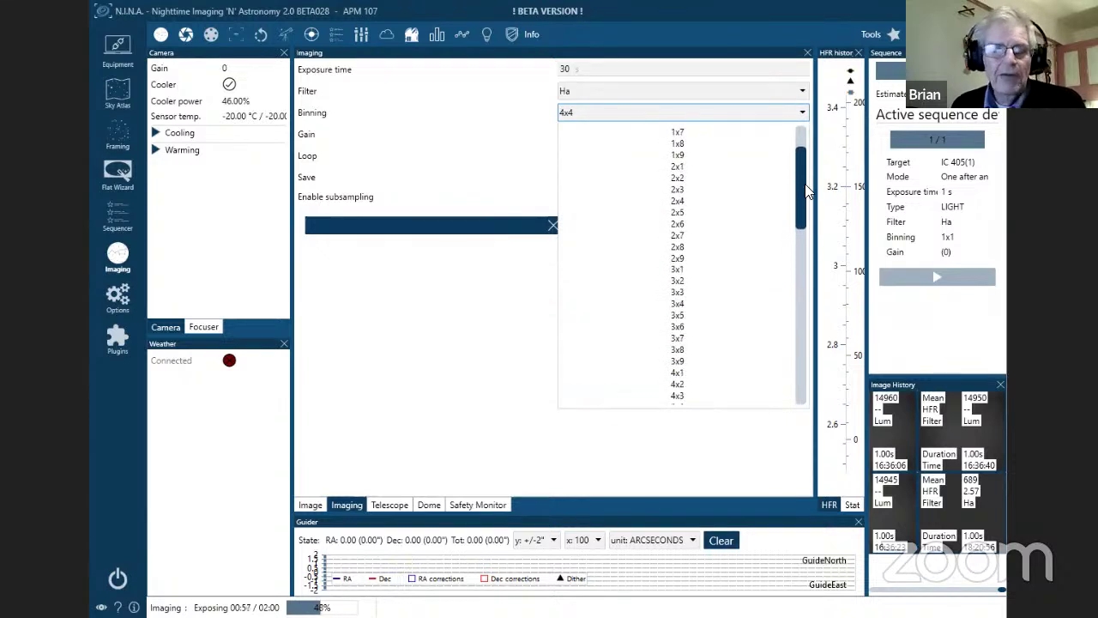
pyautogui.click(711, 180)
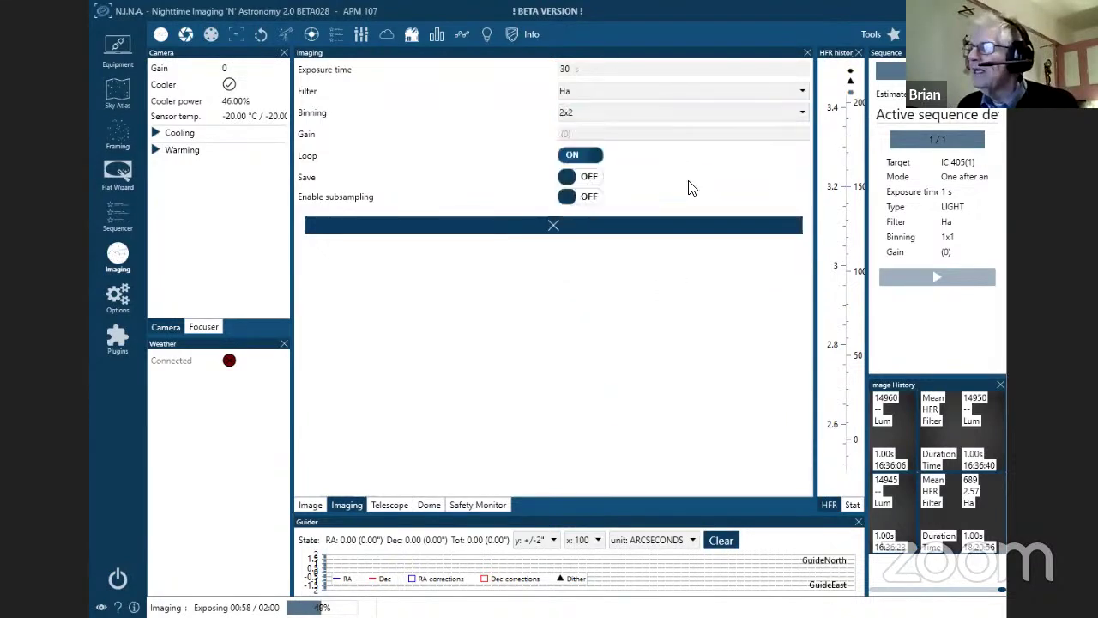
pyautogui.click(565, 225)
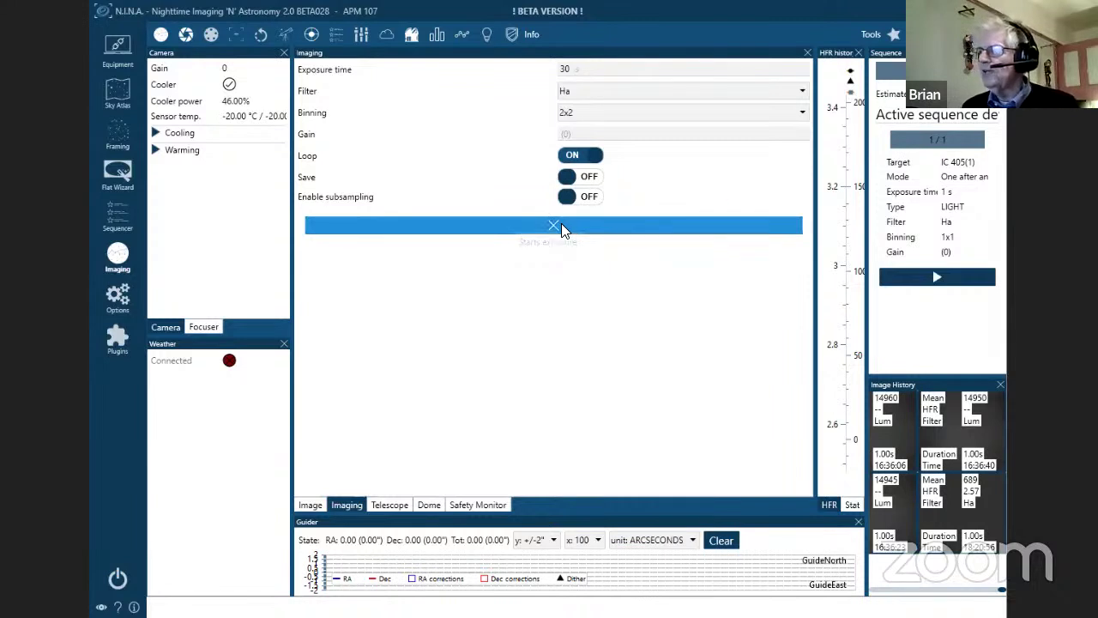
# Examine the nebula's core and the small round nebula beside it in the 2x2-binned frame, with image stretching off and on.
pyautogui.click(311, 506)
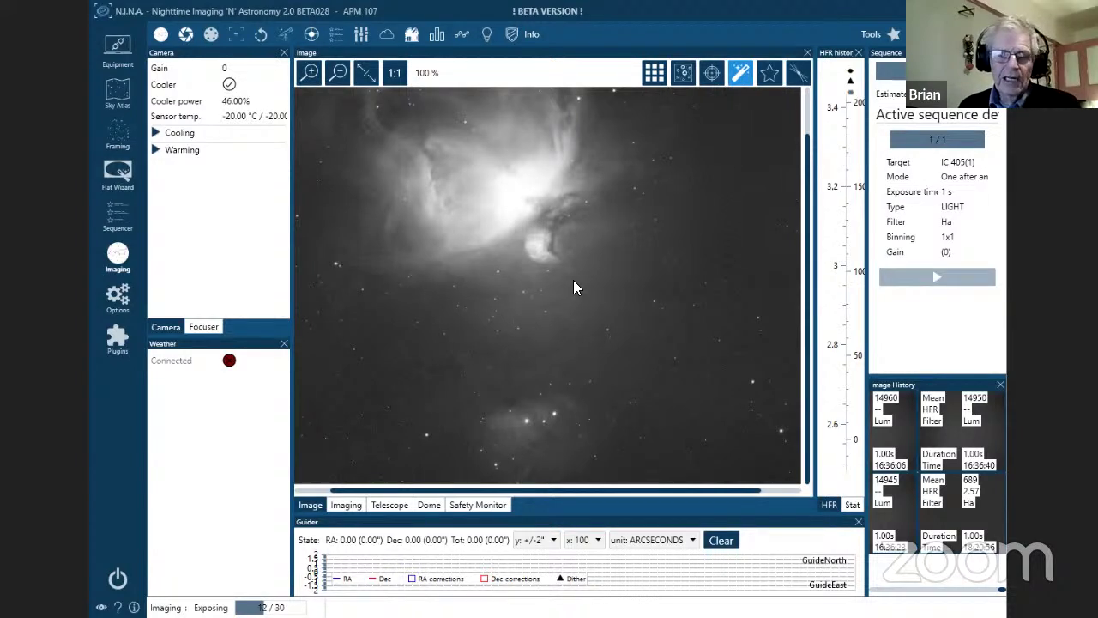
pyautogui.moveTo(805, 290); pyautogui.dragTo(810, 235)
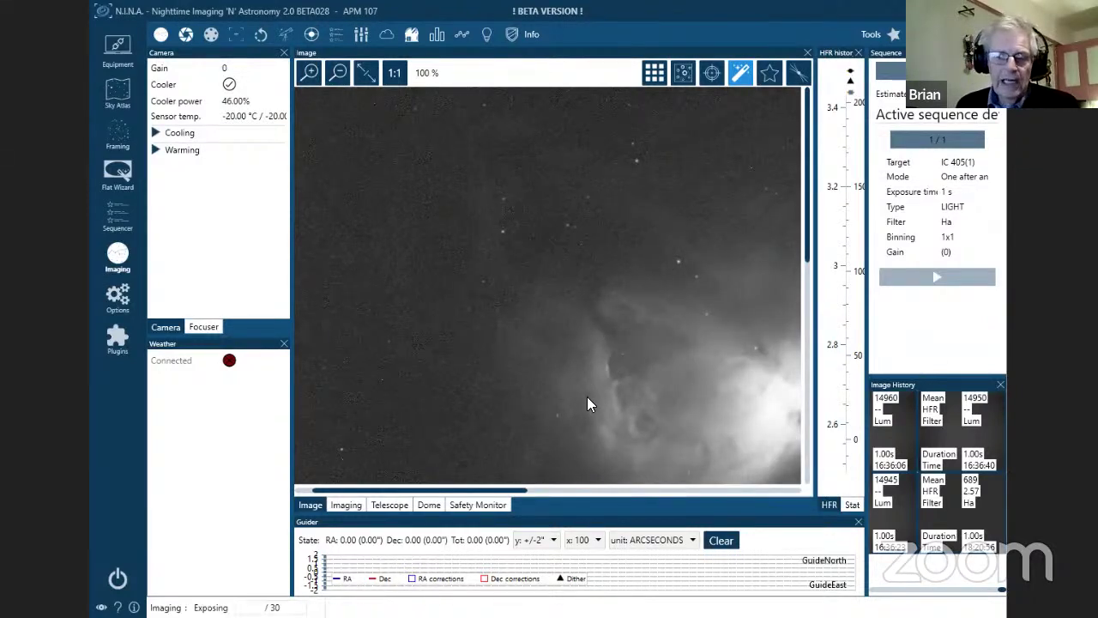
pyautogui.moveTo(510, 486); pyautogui.dragTo(629, 462)
pyautogui.moveTo(805, 194); pyautogui.dragTo(790, 299)
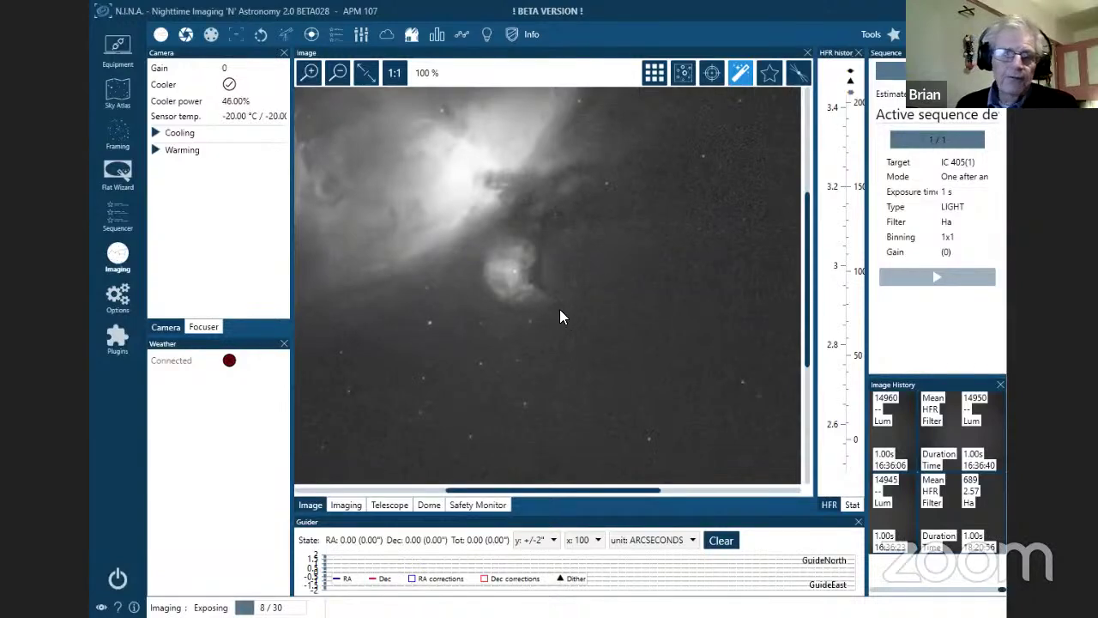
pyautogui.moveTo(515, 491); pyautogui.dragTo(501, 491)
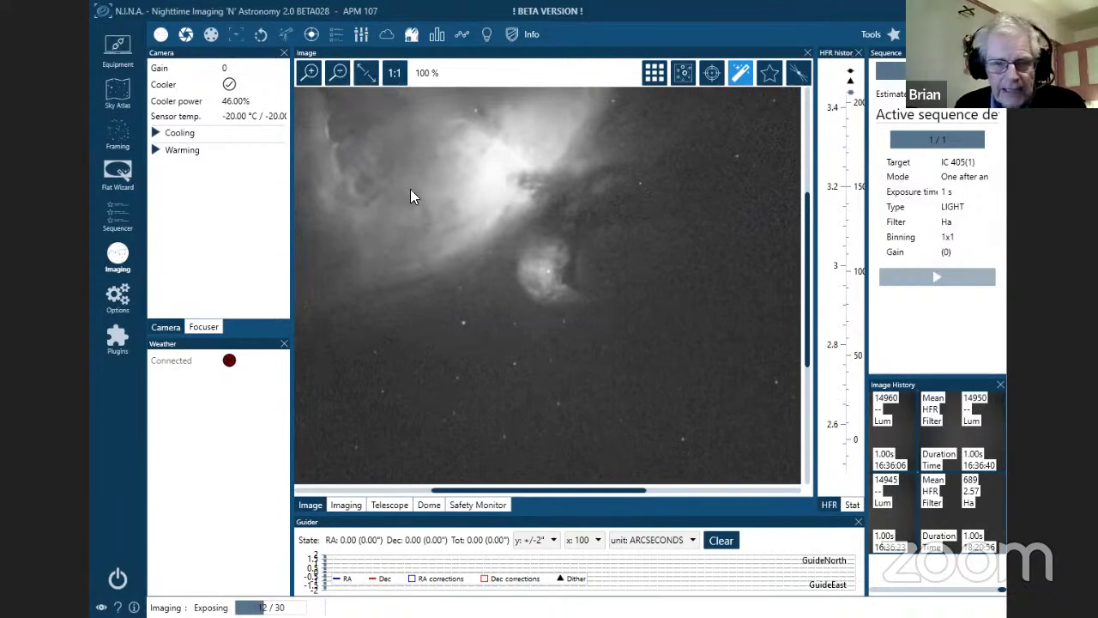
pyautogui.click(740, 73)
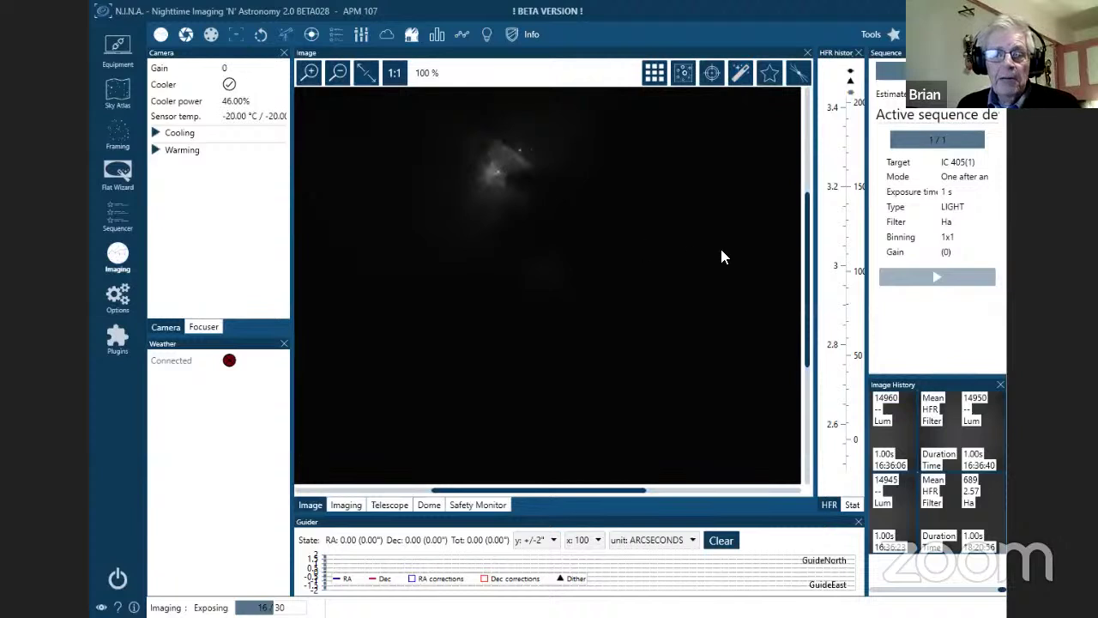
pyautogui.moveTo(808, 249); pyautogui.dragTo(810, 233)
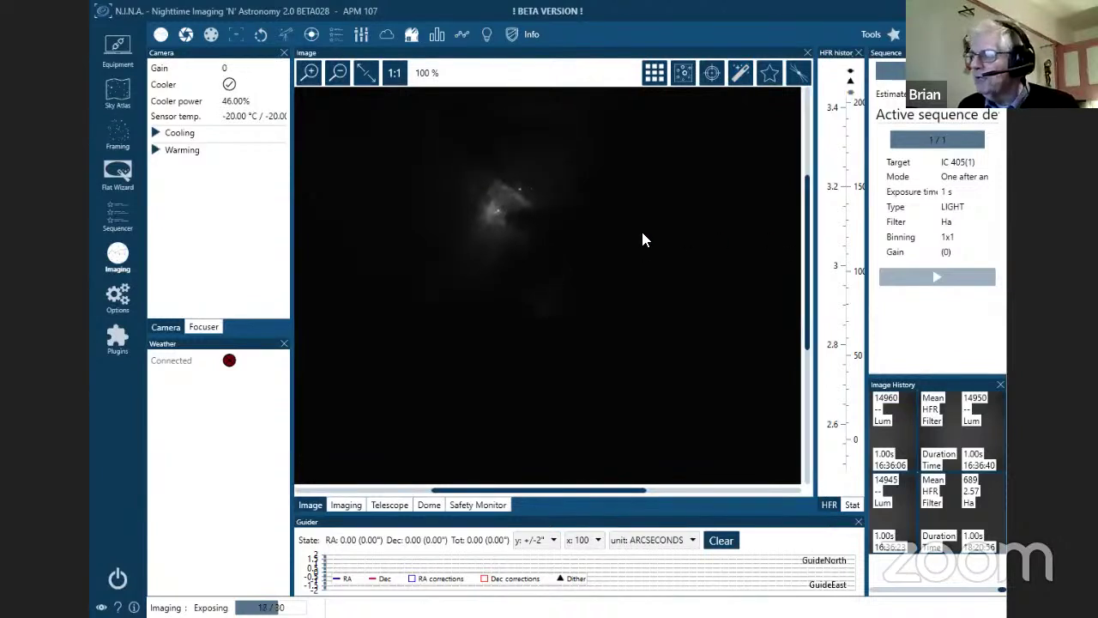
pyautogui.click(743, 77)
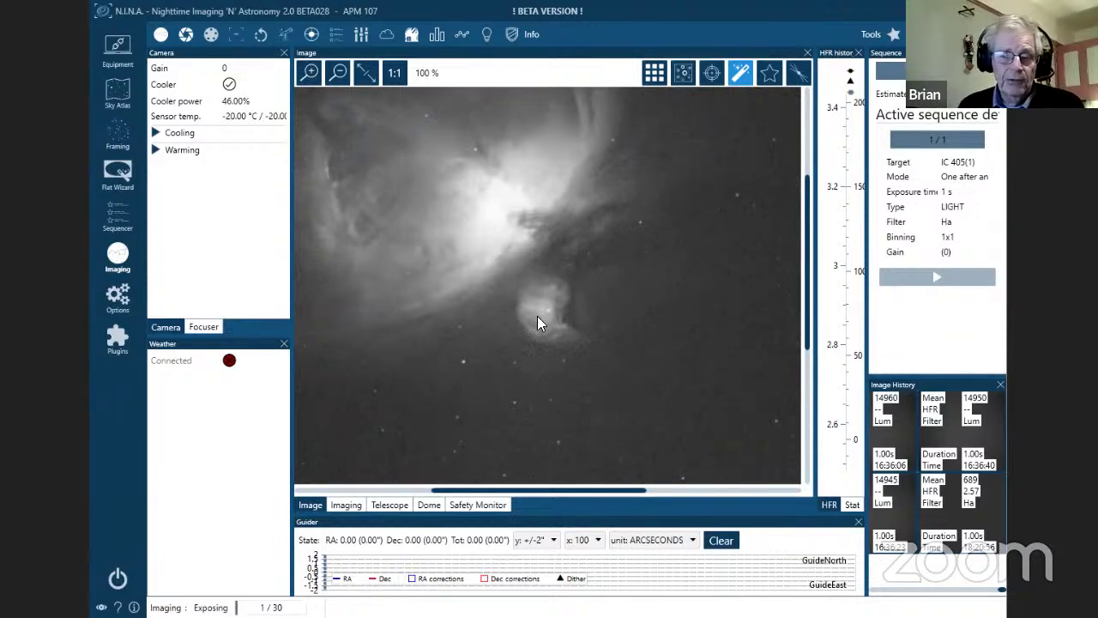
# Stop the running exposure, set the exposure time to 20 s, and start the looping exposure again.
pyautogui.click(348, 501)
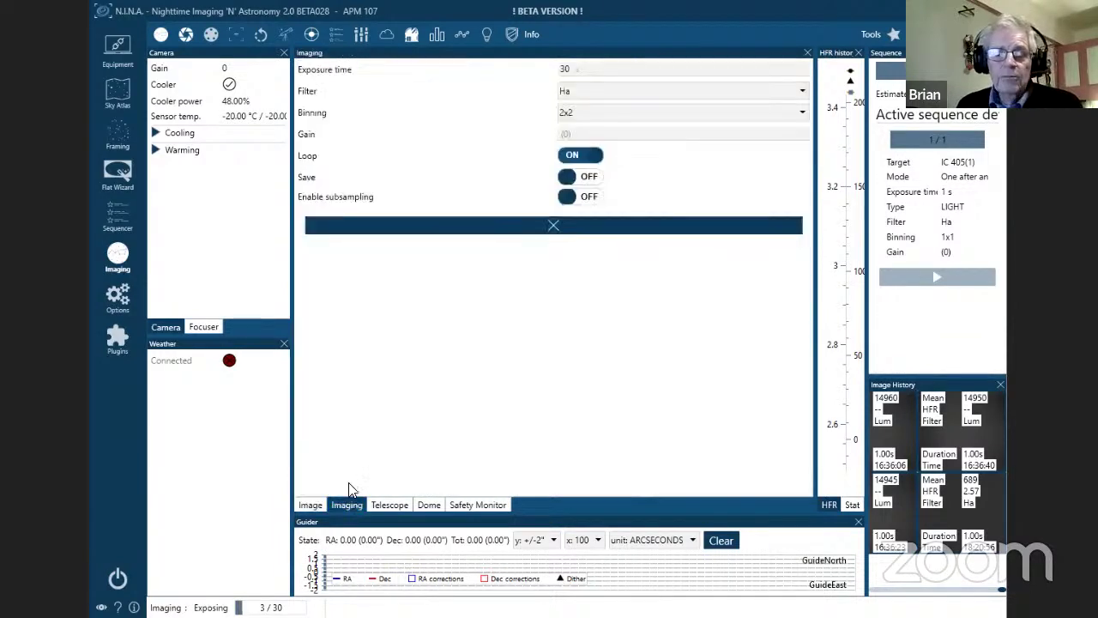
pyautogui.click(461, 230)
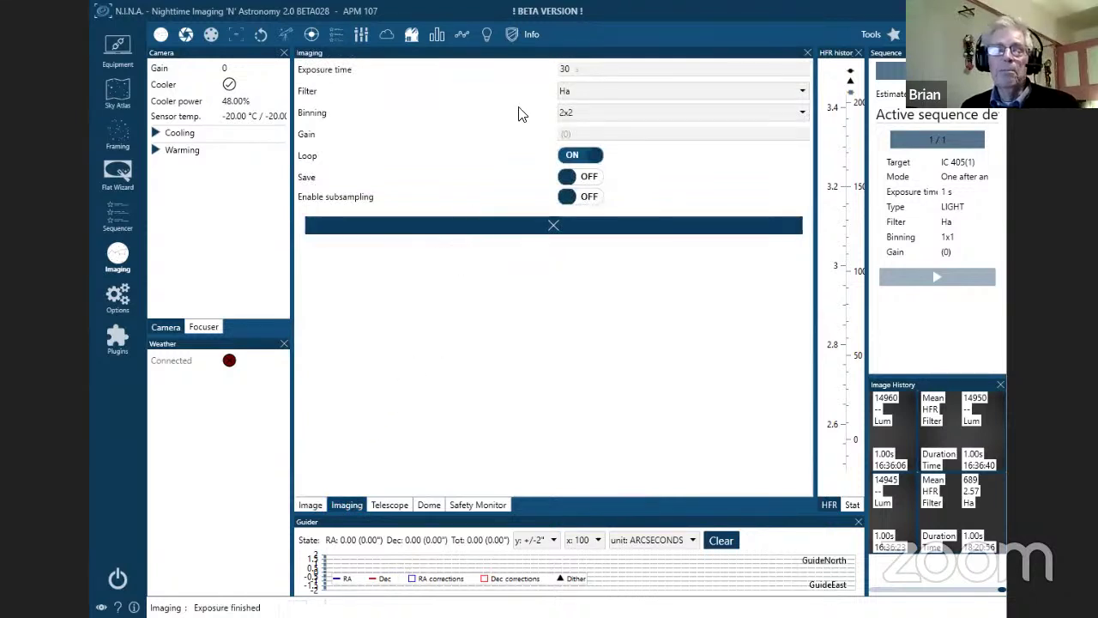
pyautogui.doubleClick(570, 68)
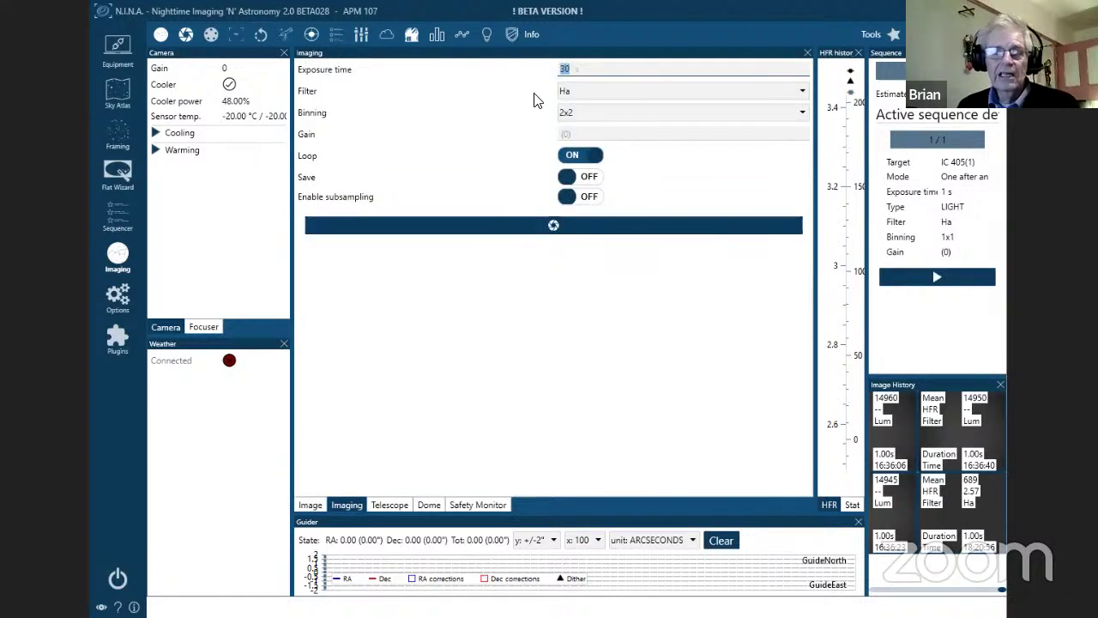
pyautogui.write('2')
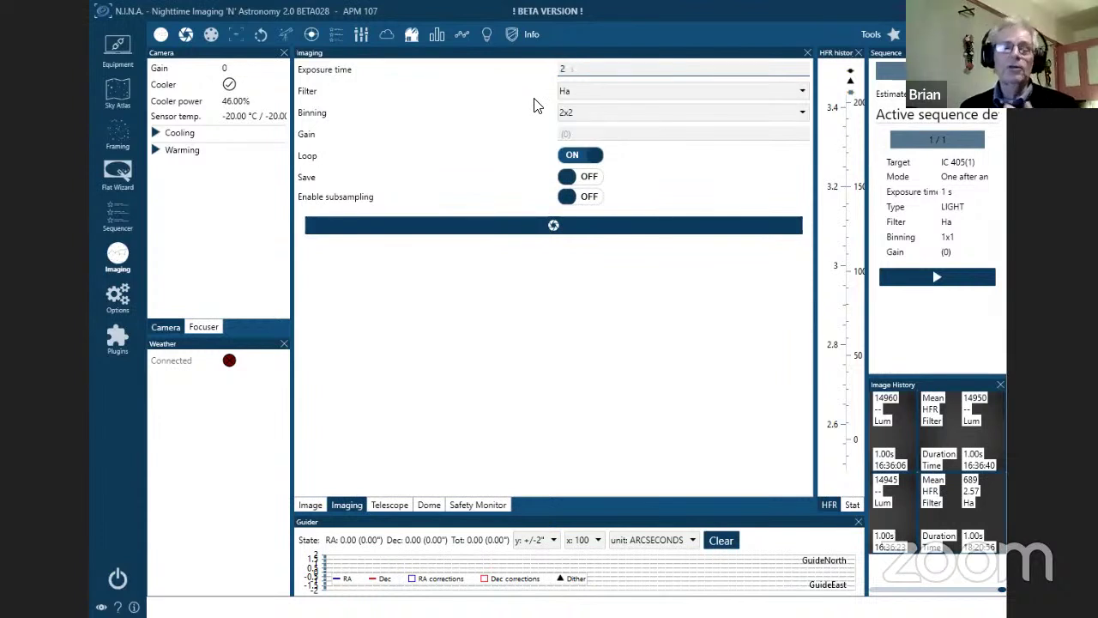
pyautogui.write('0')
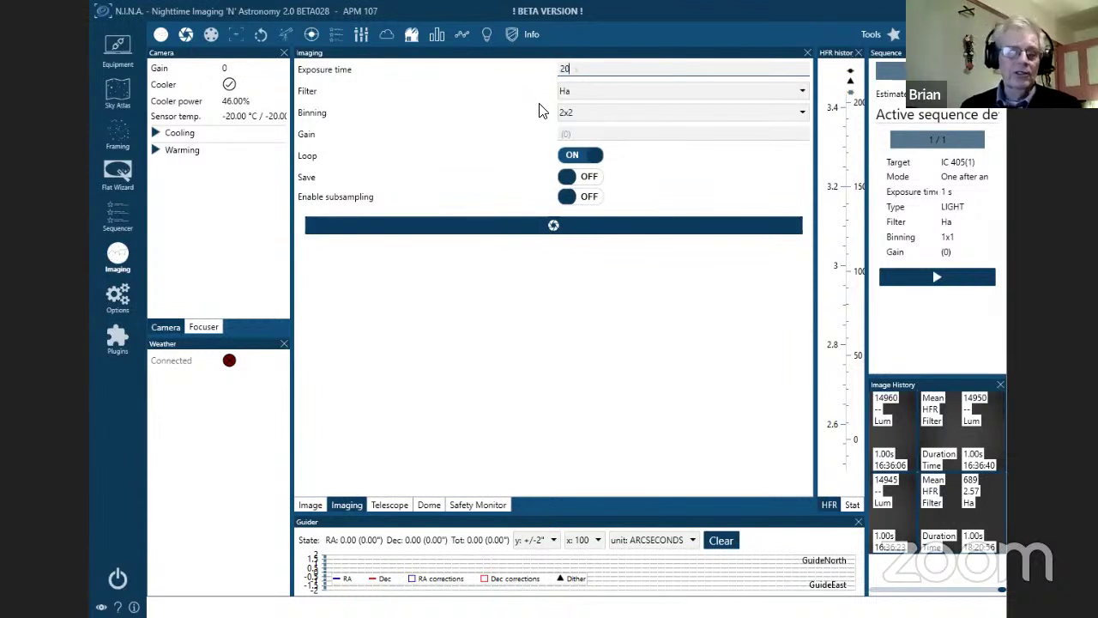
pyautogui.click(580, 238)
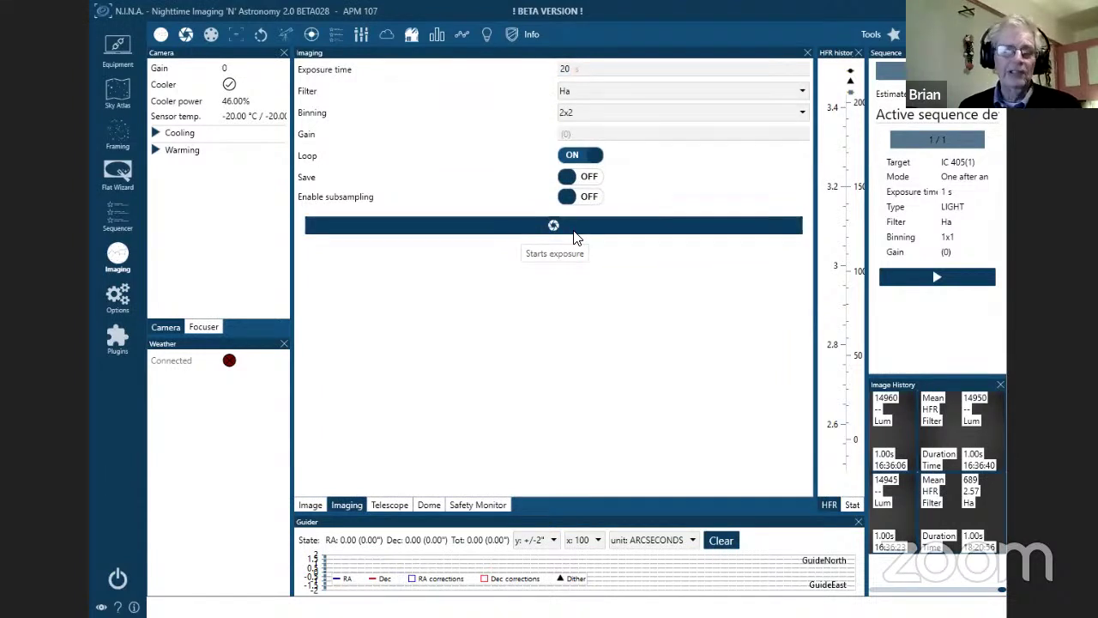
# Show the live camera image and frame the whole bright nebula to inspect the 20 s exposure.
pyautogui.click(310, 505)
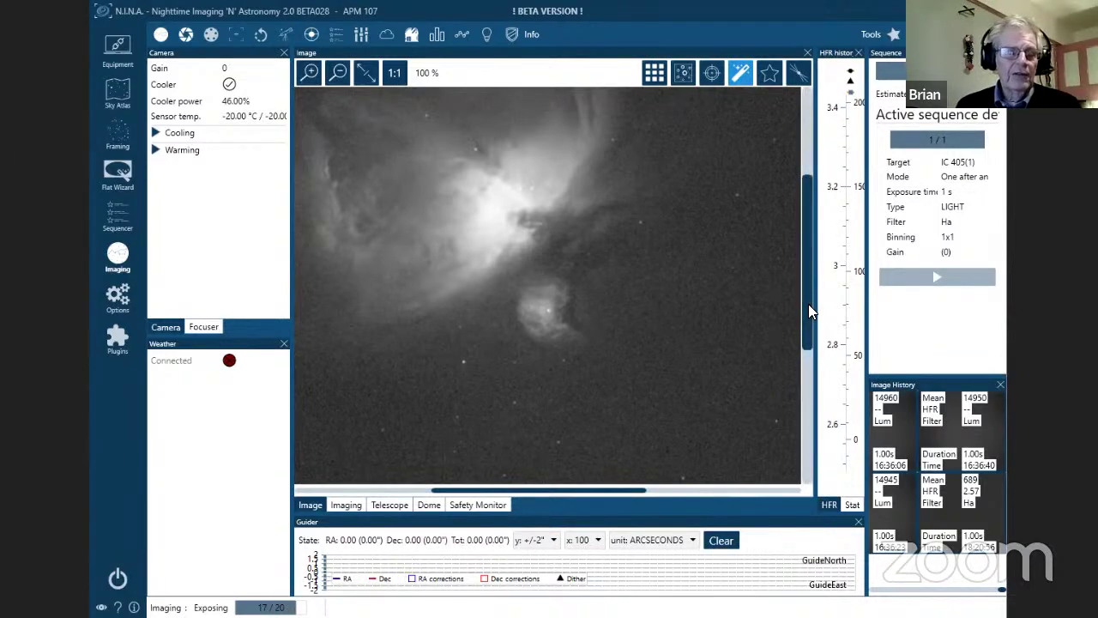
pyautogui.moveTo(808, 303); pyautogui.dragTo(807, 268)
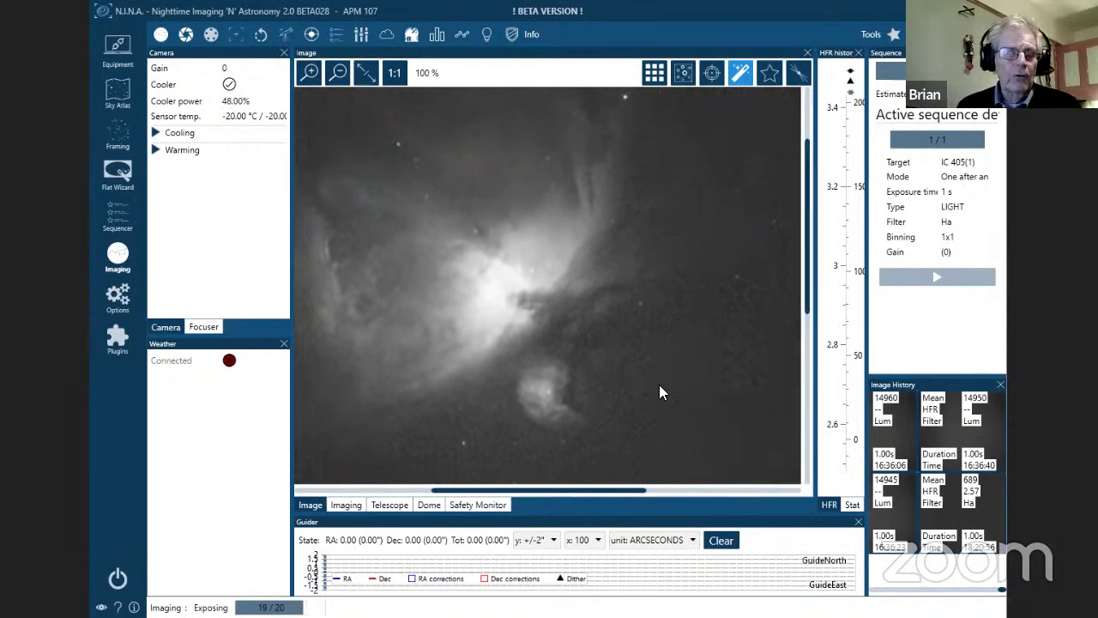
pyautogui.moveTo(618, 488); pyautogui.dragTo(591, 492)
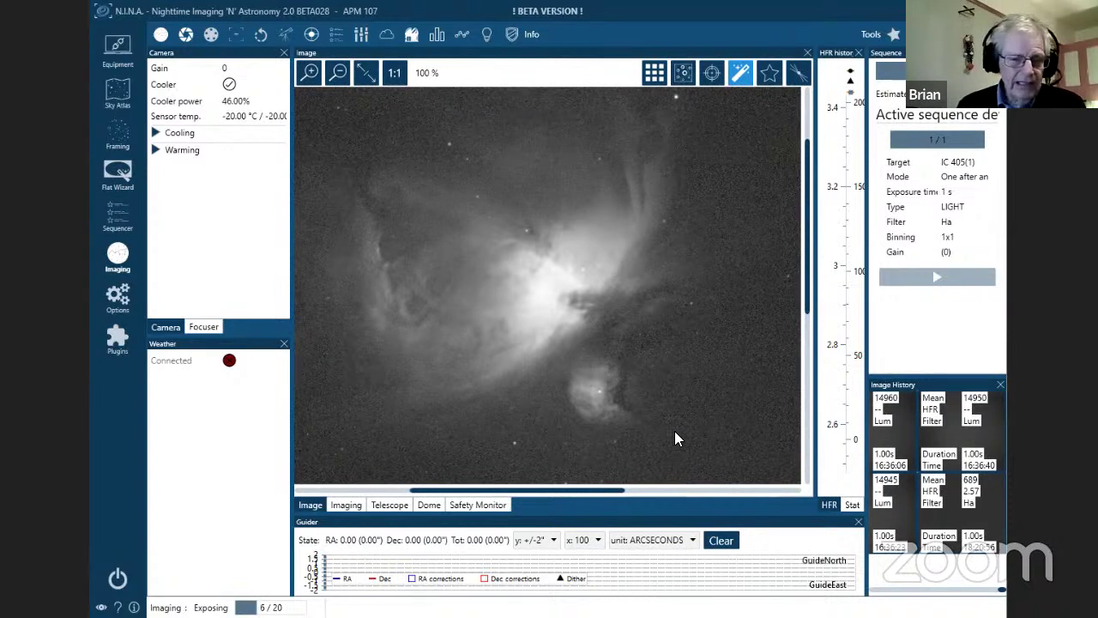
# Stop the running exposure, set the binning to 1x1, and start the looping 20 s exposure again.
pyautogui.click(343, 503)
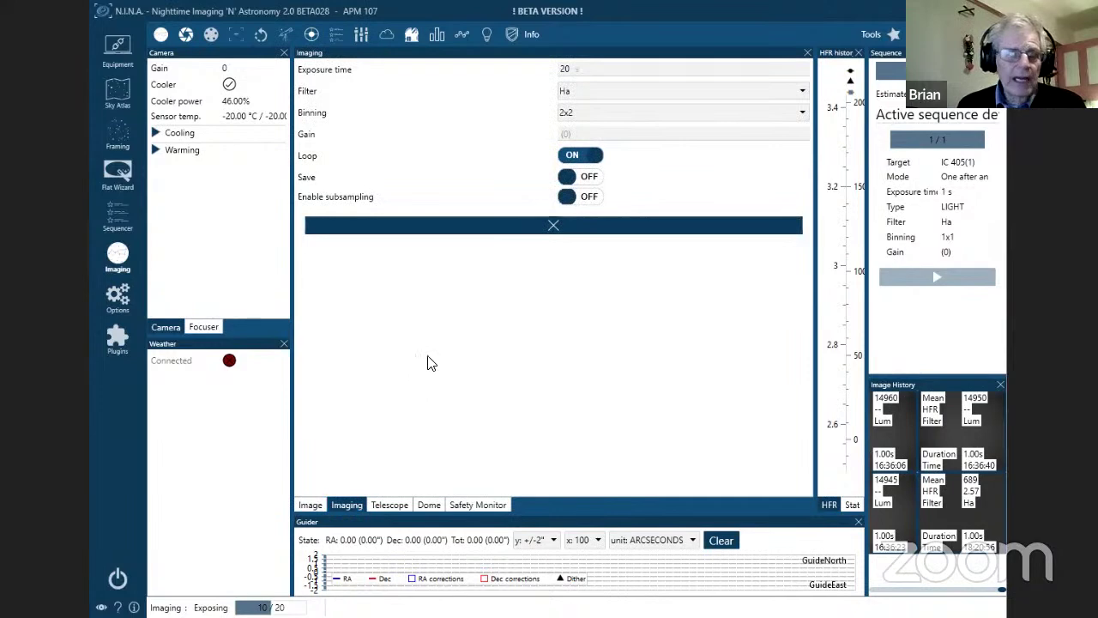
pyautogui.click(558, 226)
pyautogui.click(587, 112)
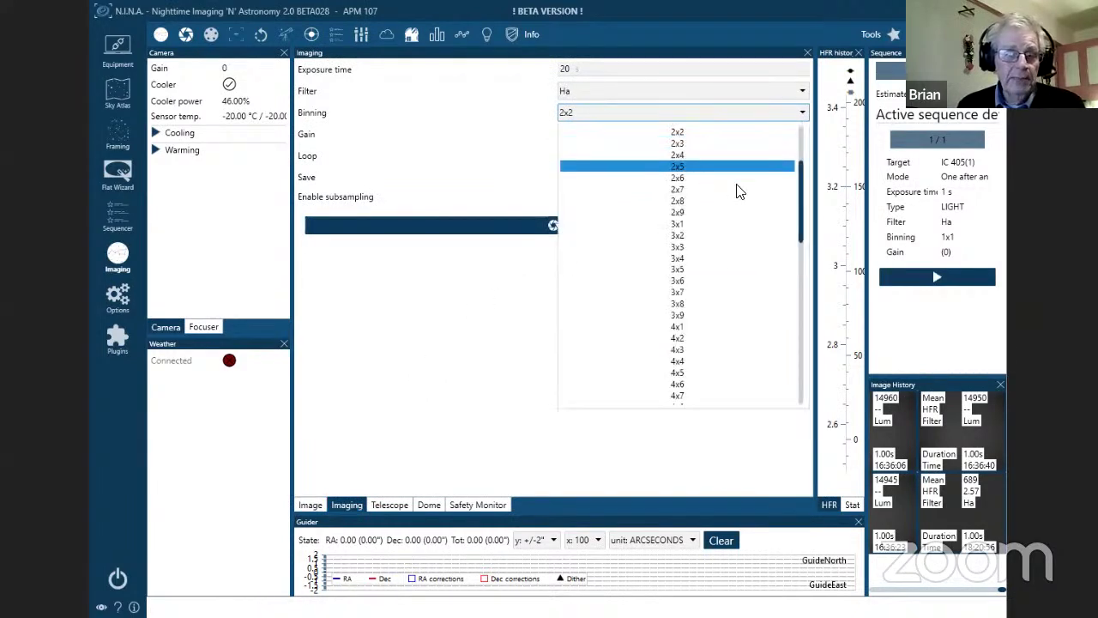
pyautogui.moveTo(799, 208); pyautogui.dragTo(810, 161)
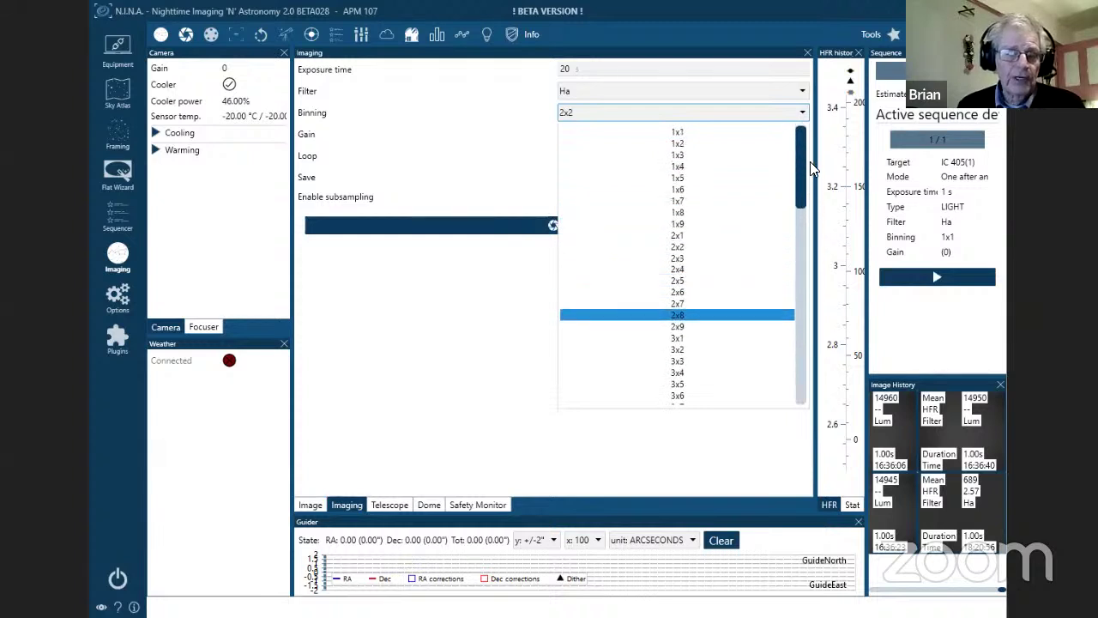
pyautogui.click(700, 134)
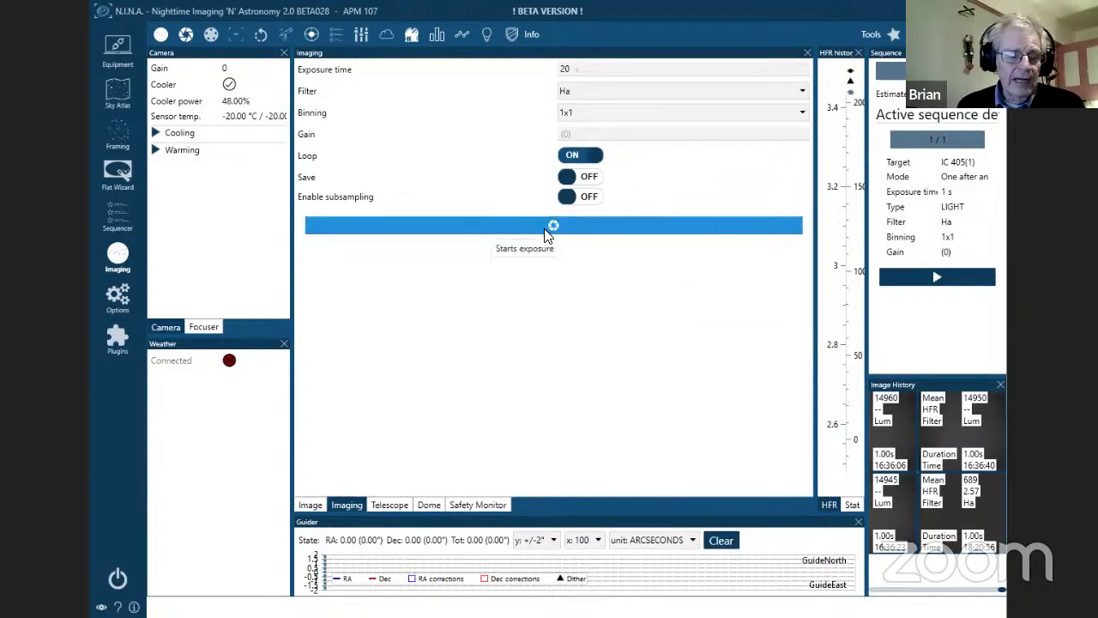
pyautogui.click(549, 230)
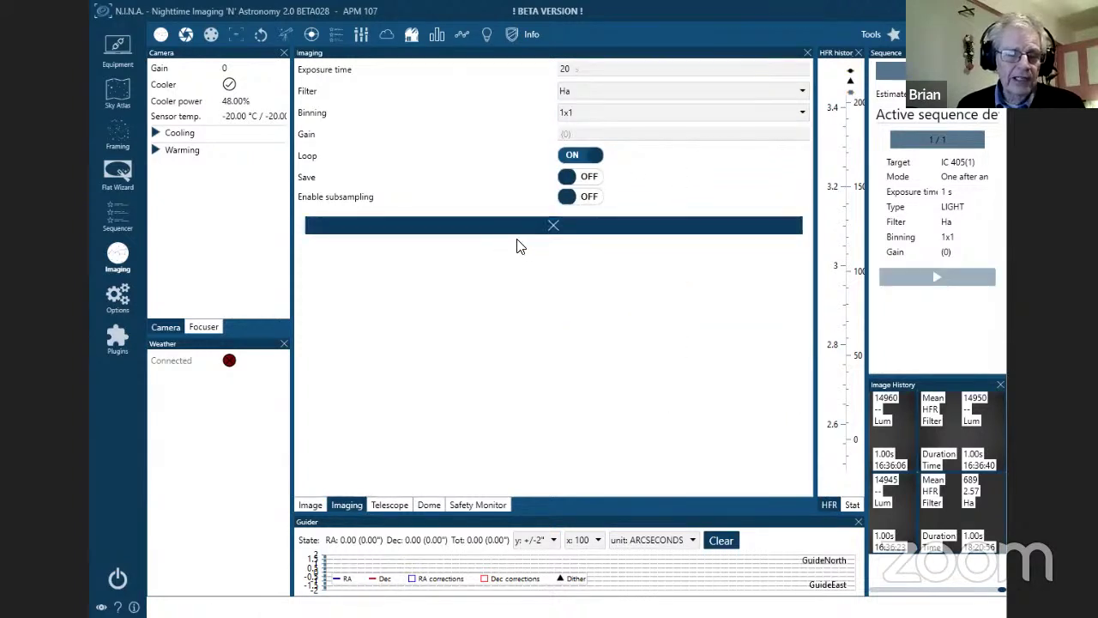
# Examine the nebula's core and the small round nebula beside it in the 1x1-binned 20 s frame, with image stretching off and on.
pyautogui.click(311, 505)
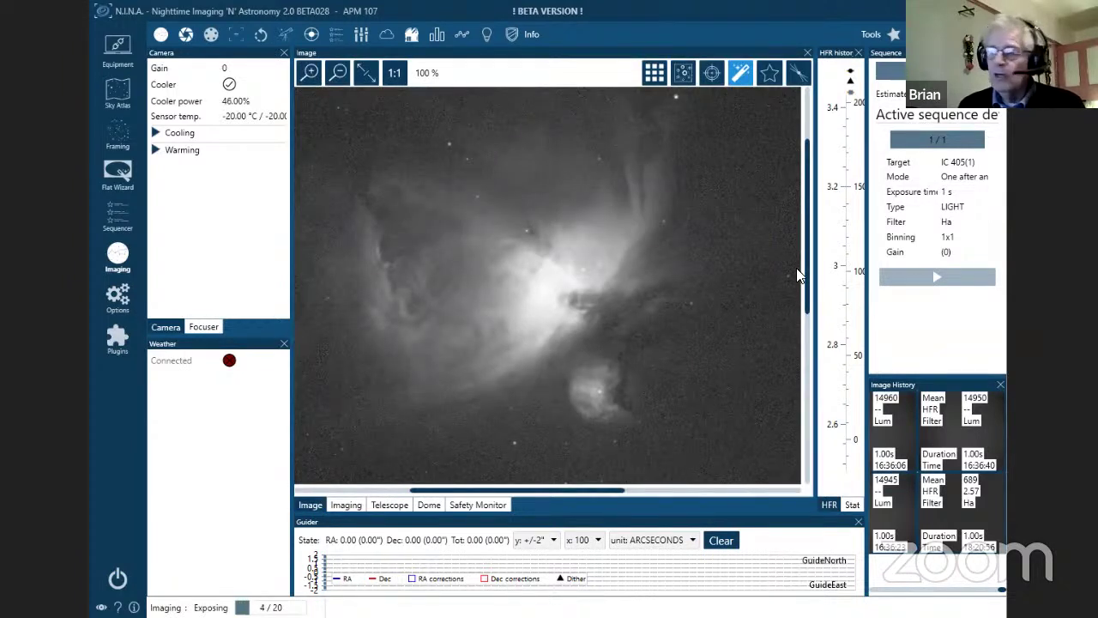
pyautogui.moveTo(807, 259); pyautogui.dragTo(810, 277)
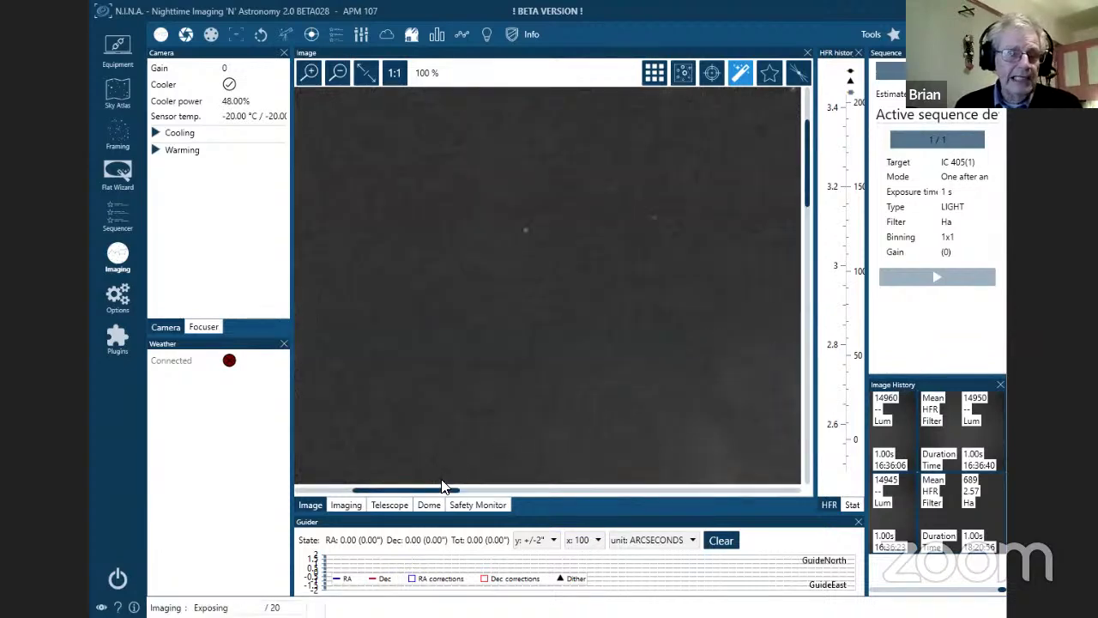
pyautogui.moveTo(442, 487); pyautogui.dragTo(577, 493)
pyautogui.moveTo(809, 165); pyautogui.dragTo(794, 257)
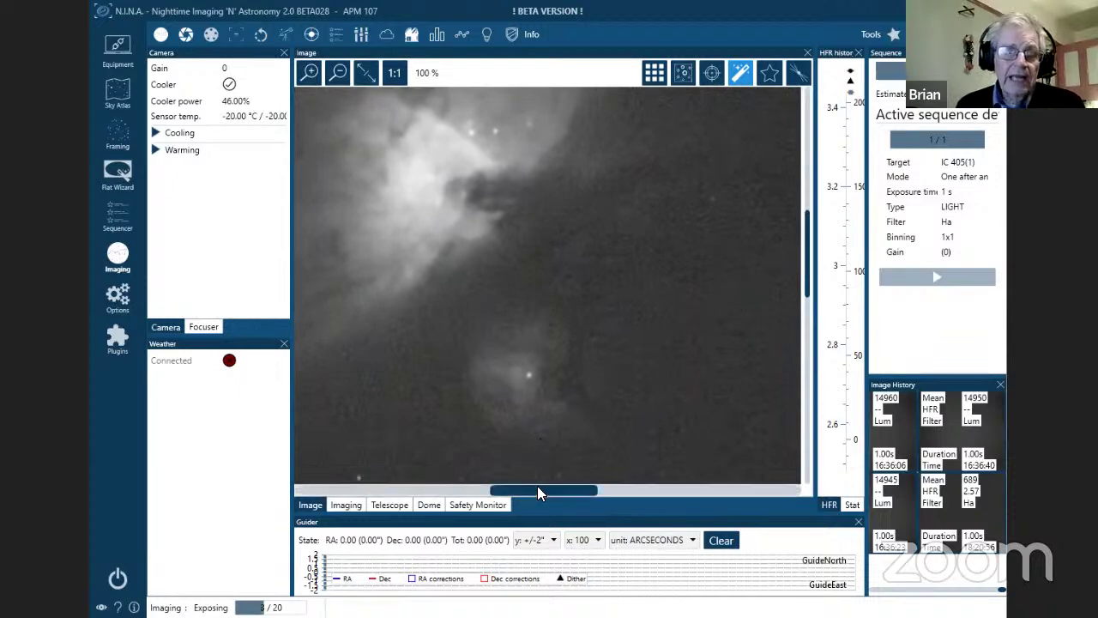
pyautogui.moveTo(532, 487); pyautogui.dragTo(518, 486)
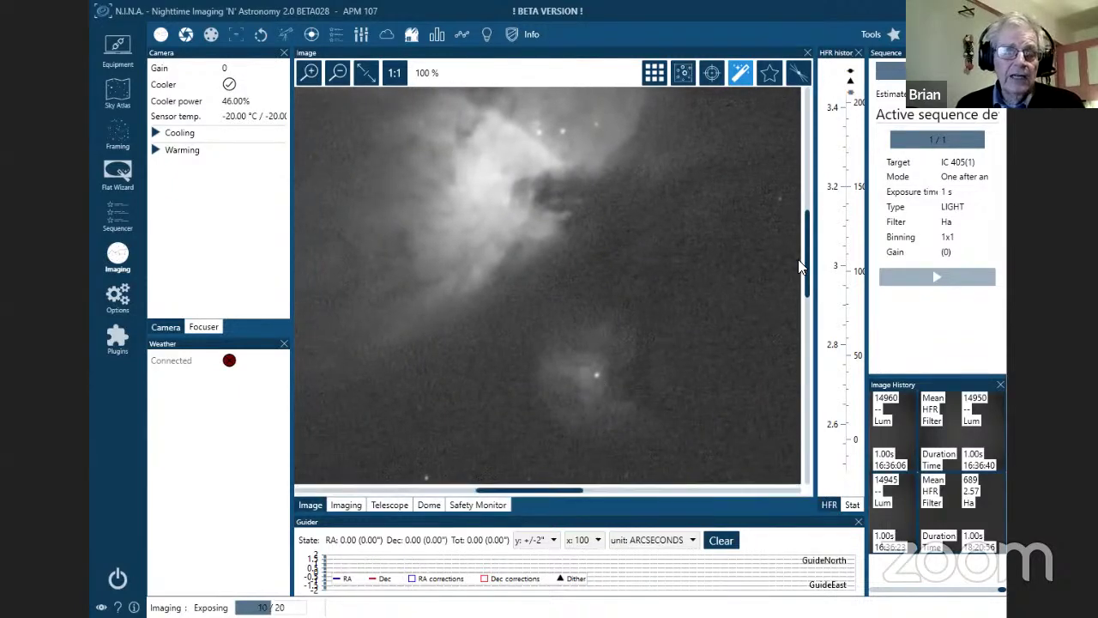
pyautogui.moveTo(805, 254); pyautogui.dragTo(807, 249)
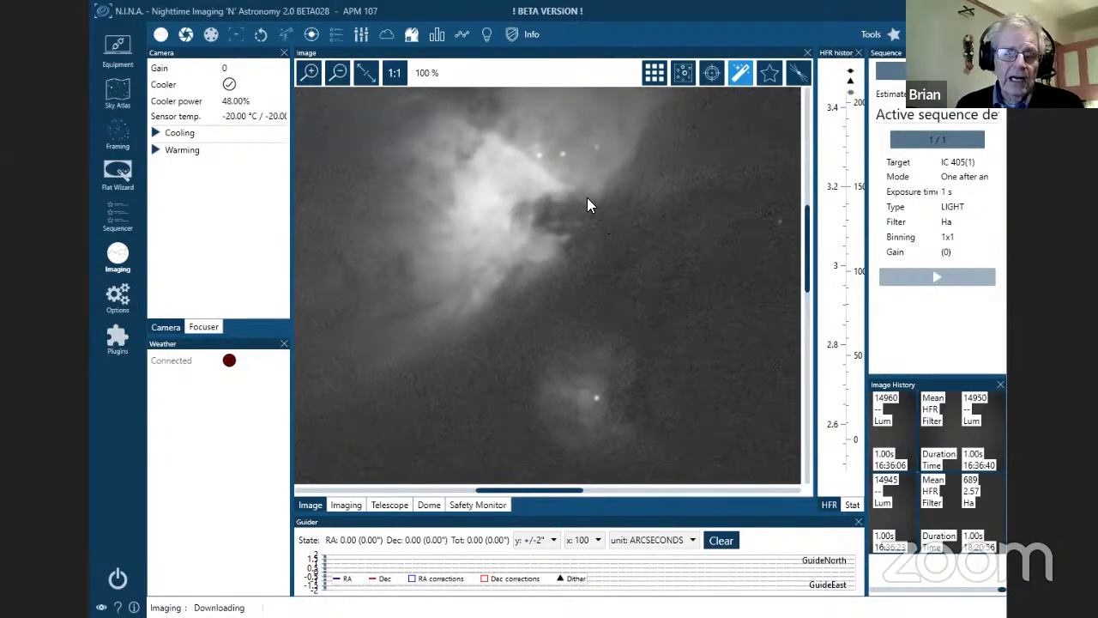
pyautogui.moveTo(524, 202); pyautogui.dragTo(519, 230)
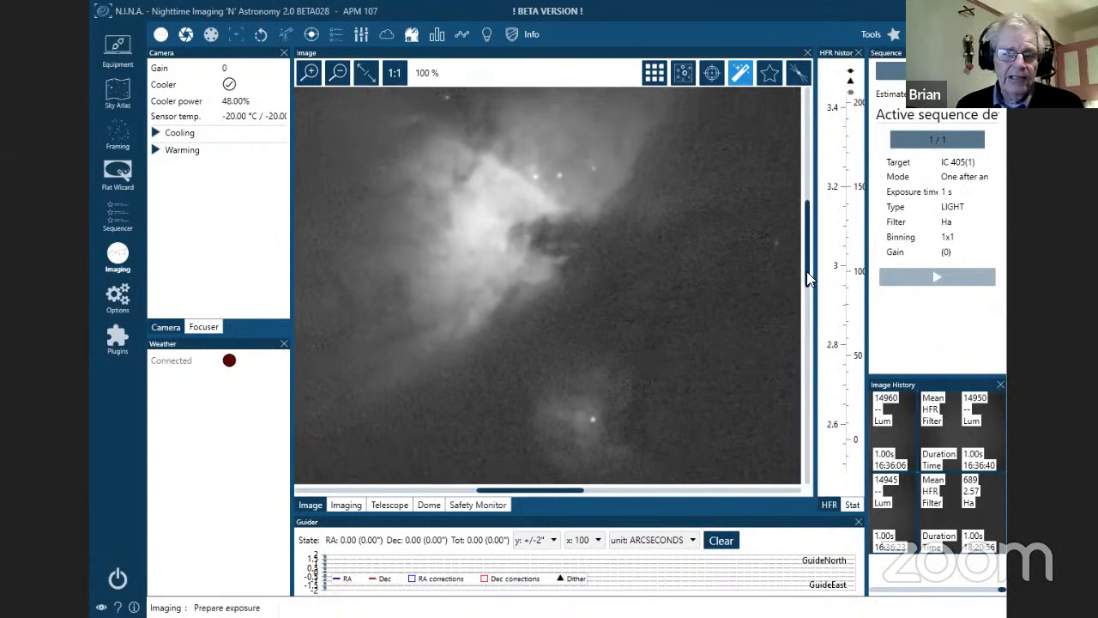
pyautogui.moveTo(806, 269)
pyautogui.mouseDown()
pyautogui.moveTo(804, 290)
pyautogui.moveTo(805, 275)
pyautogui.mouseUp()
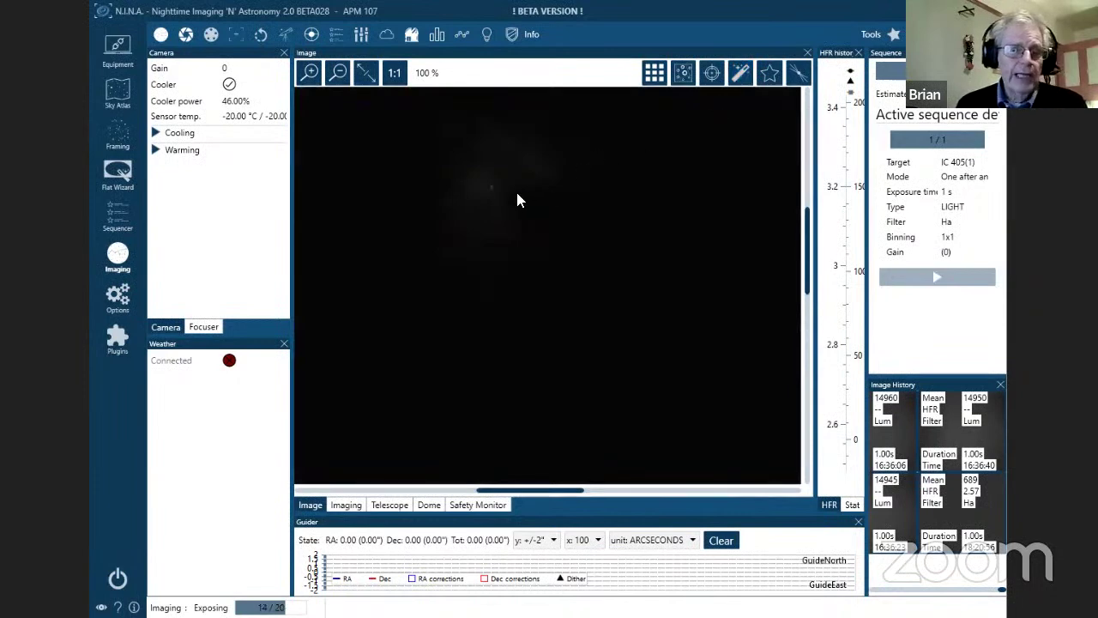
pyautogui.click(740, 72)
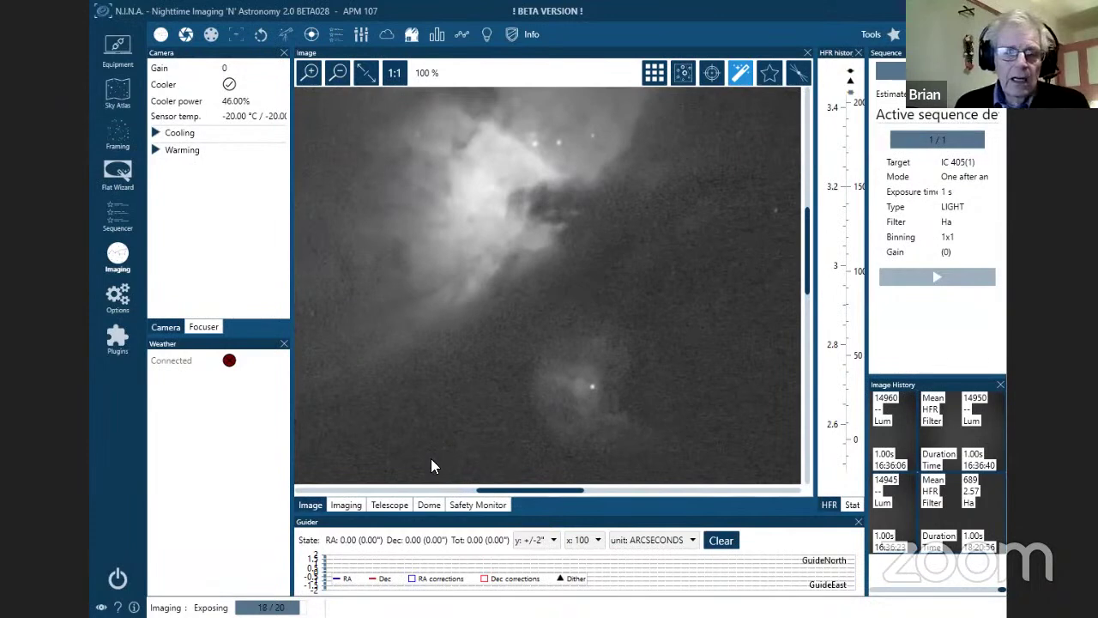
# Restart the looping exposure with a 10 s exposure time and show the live image framed on the nebula's core and its small round neighbour.
pyautogui.click(347, 505)
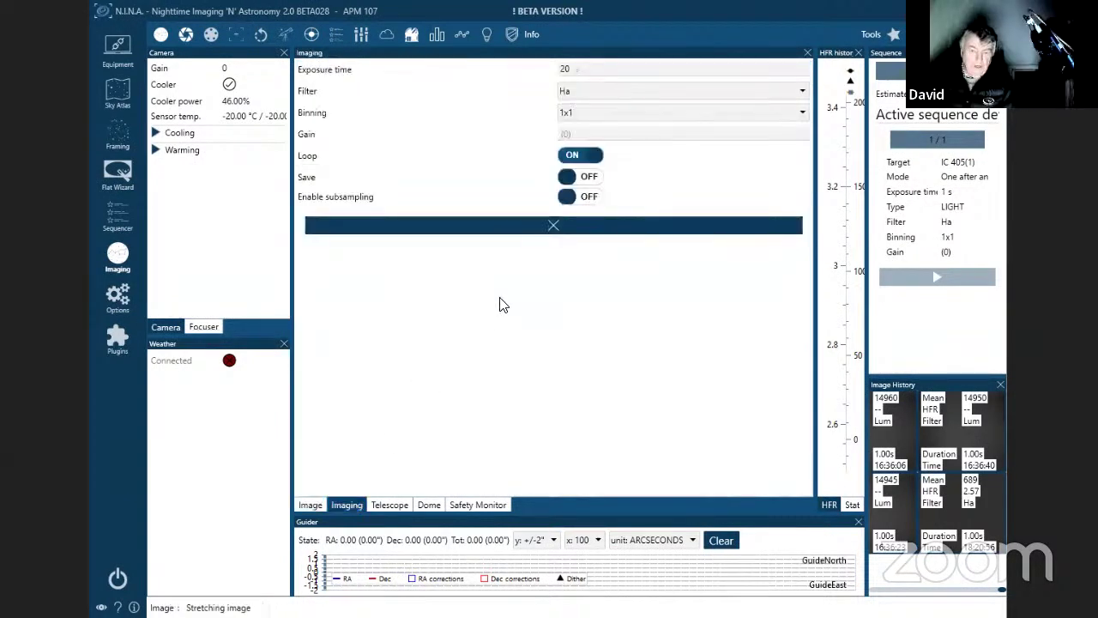
pyautogui.click(546, 224)
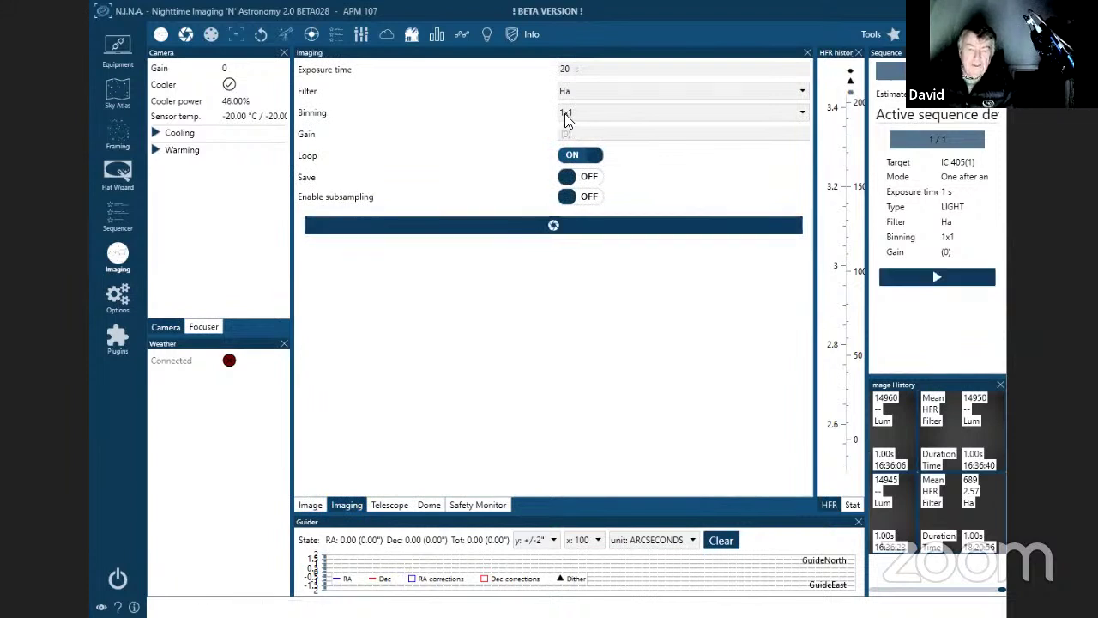
pyautogui.moveTo(569, 68); pyautogui.dragTo(545, 69)
pyautogui.write('1')
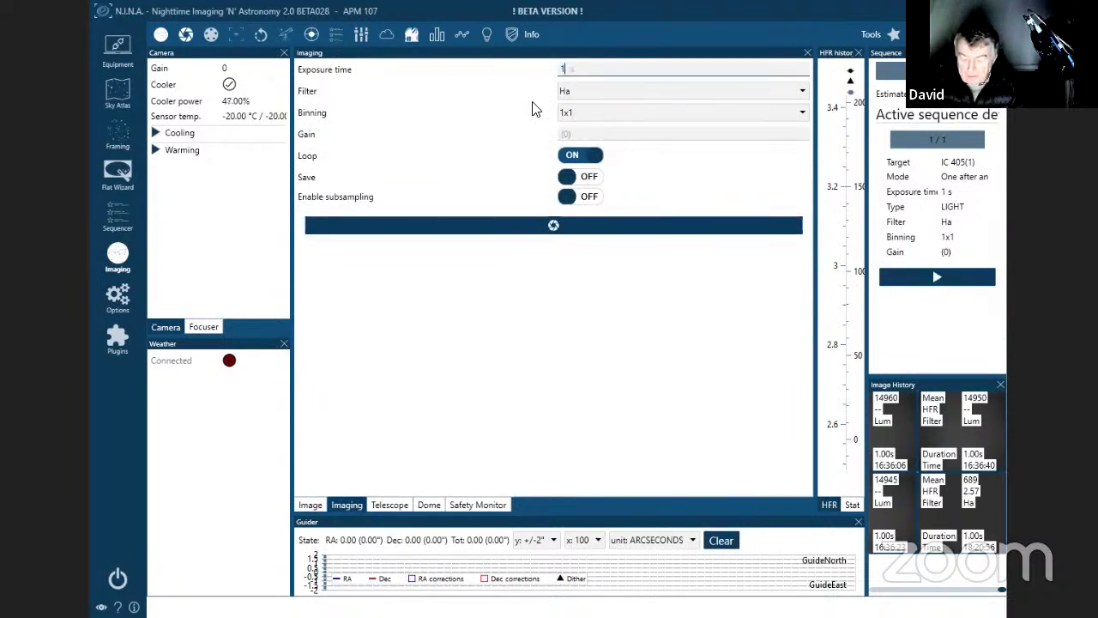
pyautogui.write('0')
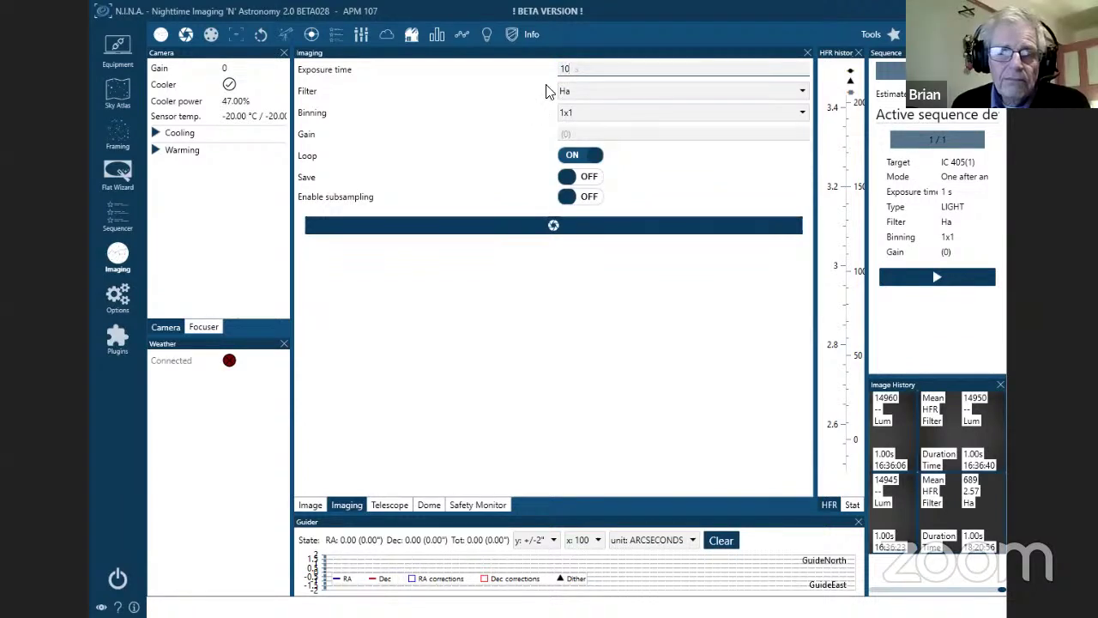
pyautogui.click(531, 225)
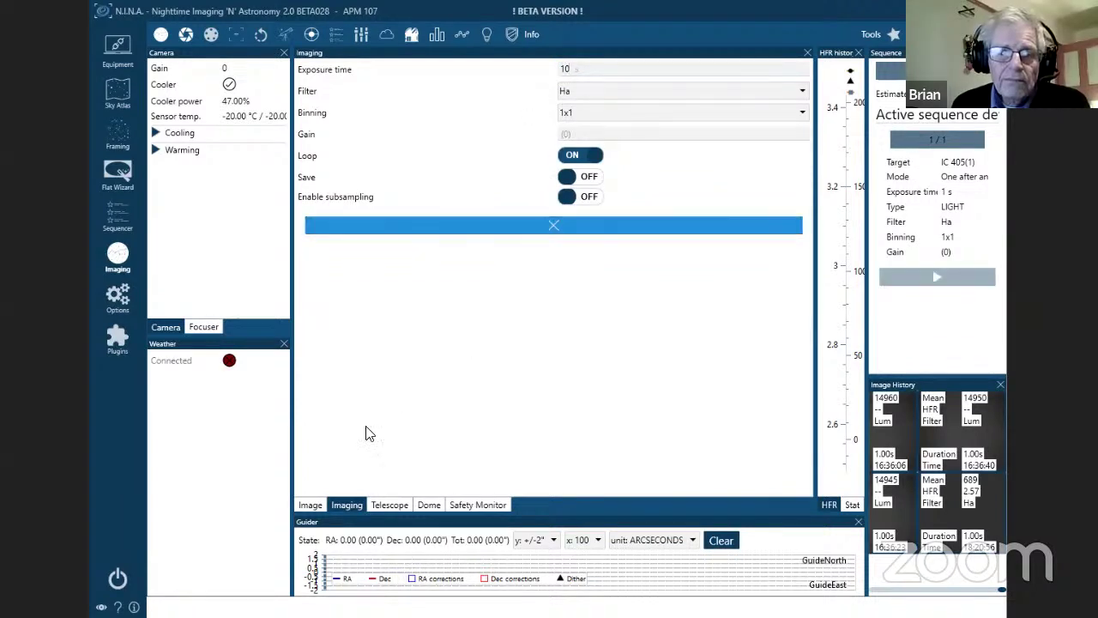
pyautogui.click(314, 504)
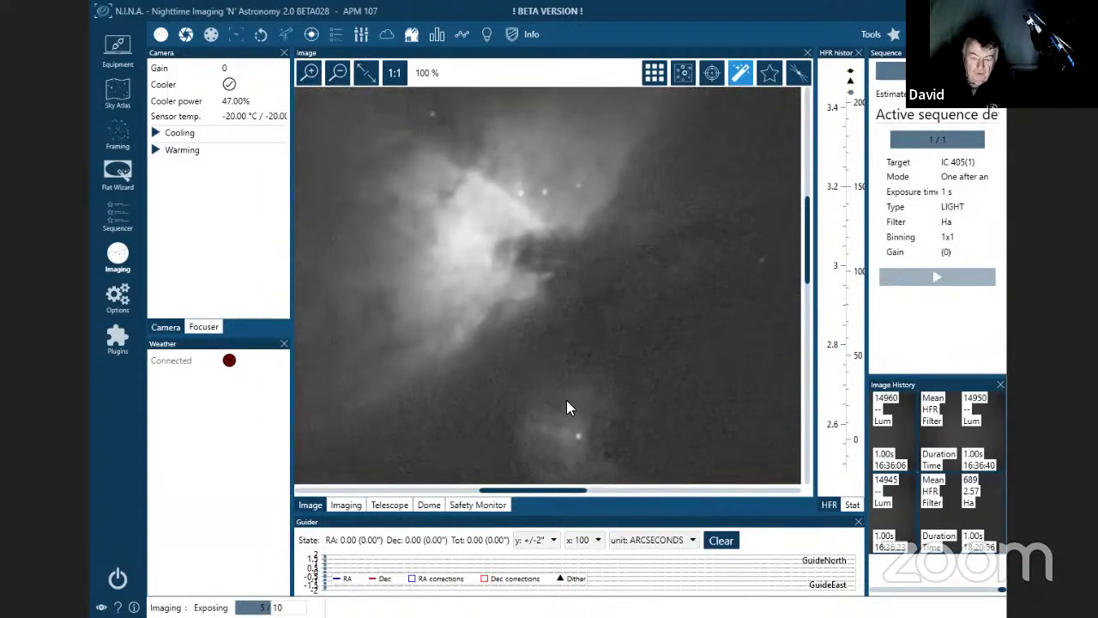
pyautogui.moveTo(807, 259)
pyautogui.mouseDown()
pyautogui.moveTo(808, 283)
pyautogui.moveTo(809, 273)
pyautogui.mouseUp()
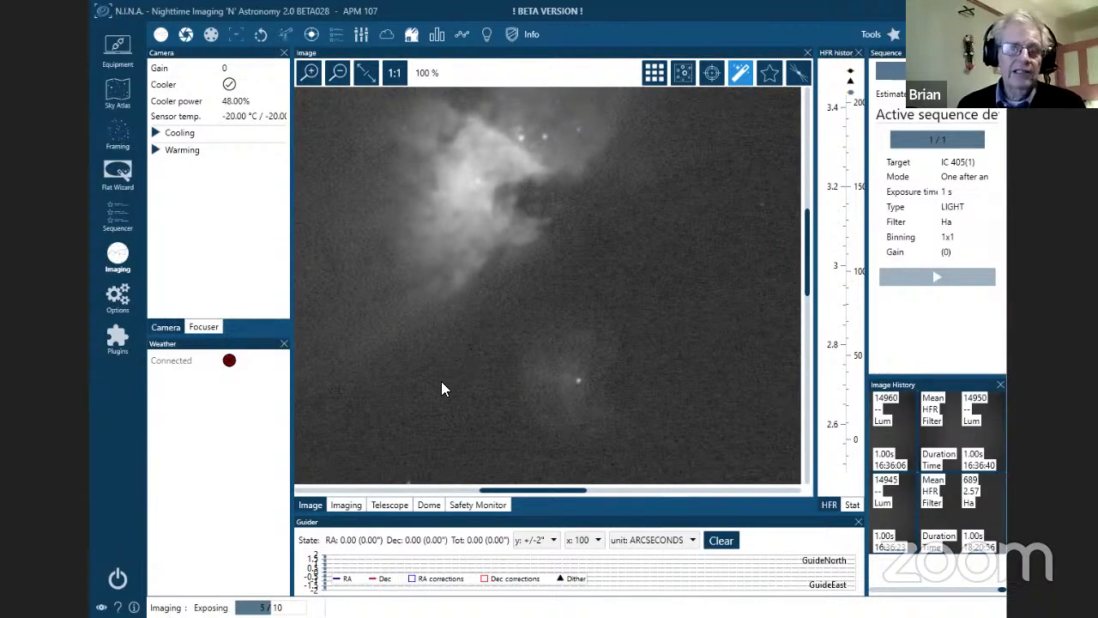
# Restart the looping exposure with a 5 s exposure time and show the live image with the nebula's bright core in view.
pyautogui.click(352, 506)
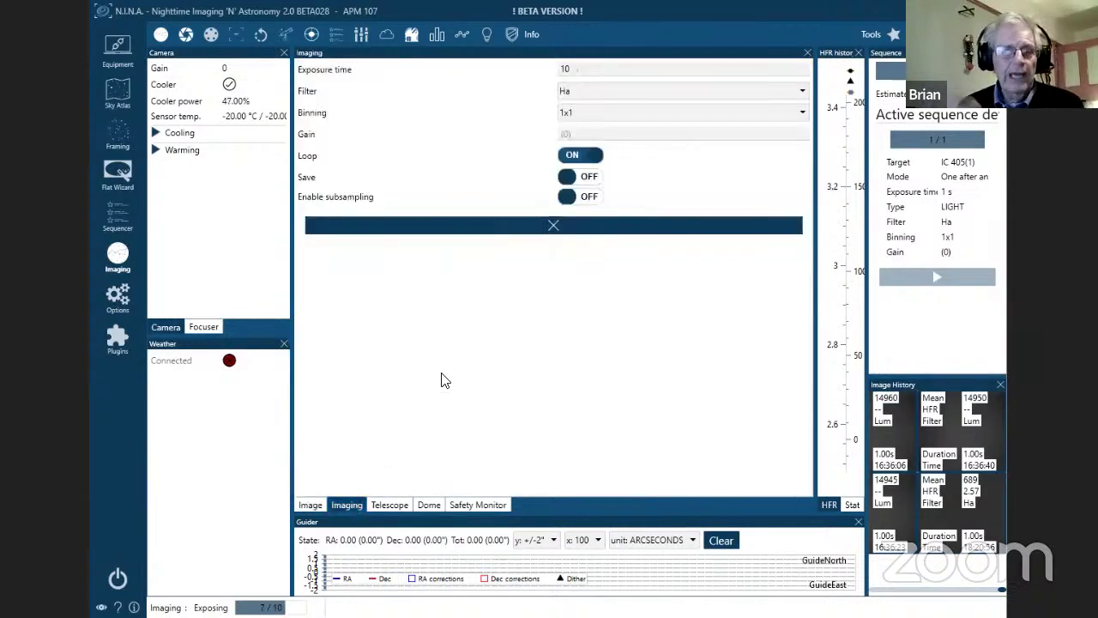
pyautogui.click(570, 72)
pyautogui.press('BackSpace')
pyautogui.press('BackSpace')
pyautogui.write('5 s')
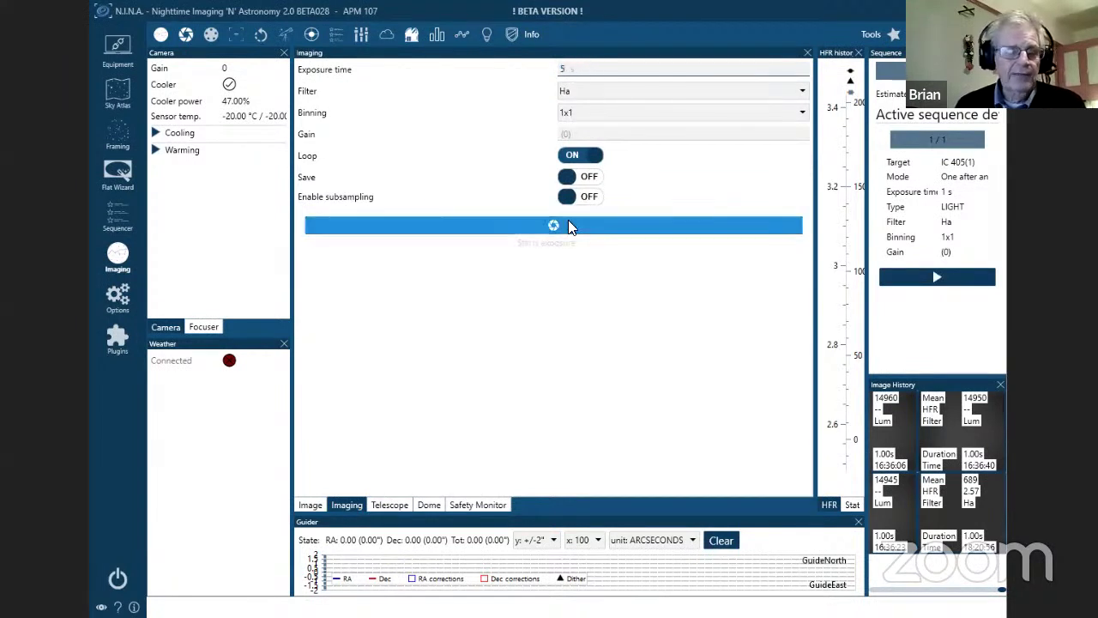
pyautogui.click(556, 224)
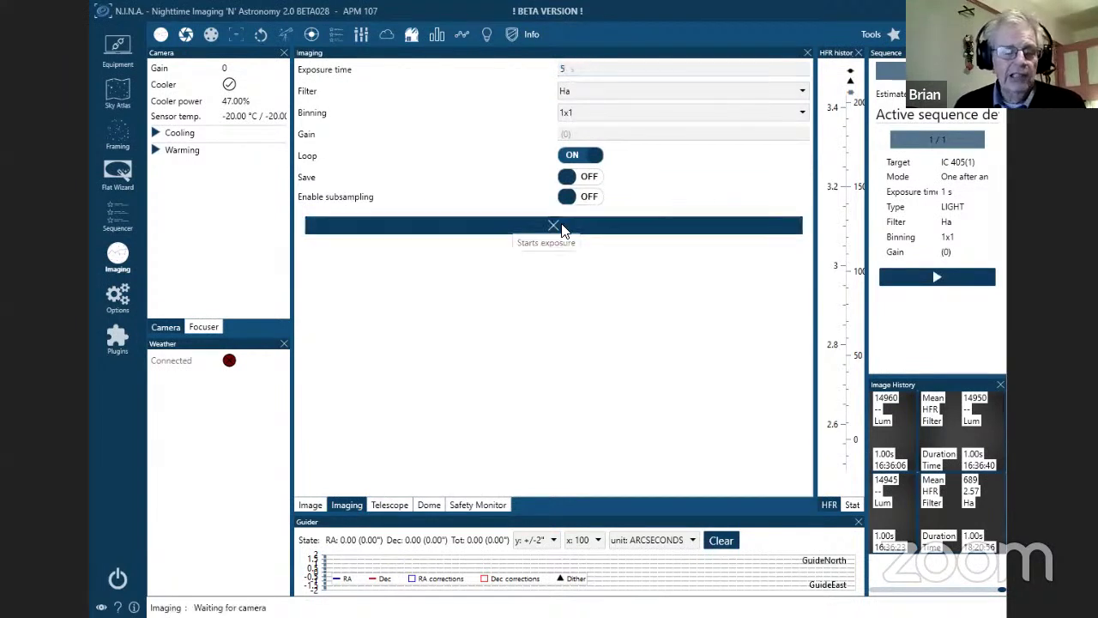
pyautogui.click(309, 504)
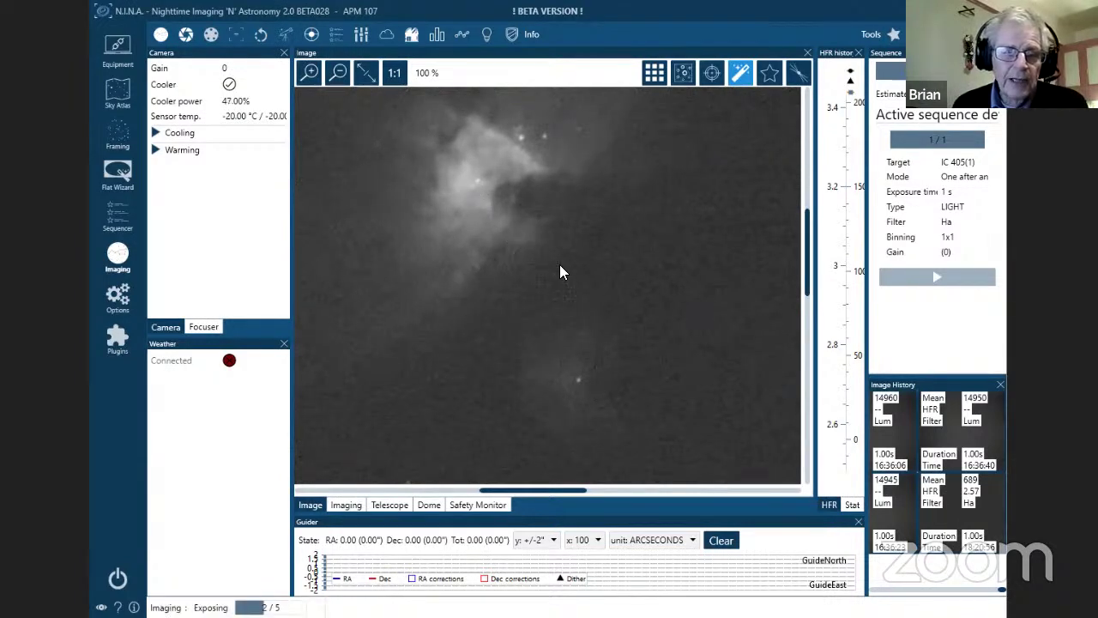
pyautogui.moveTo(807, 266); pyautogui.dragTo(808, 252)
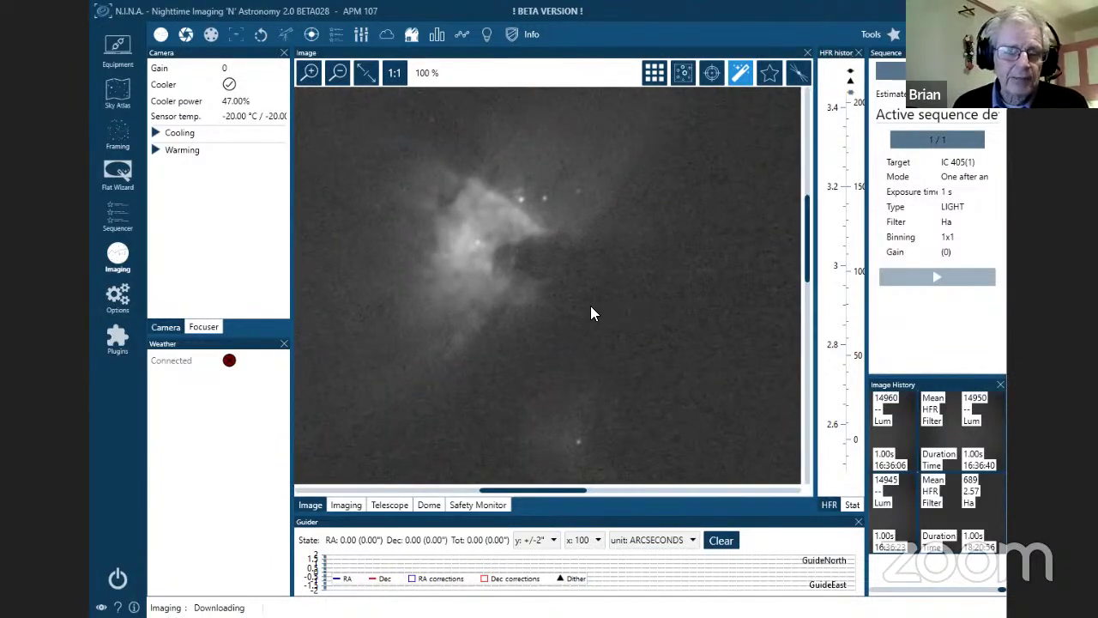